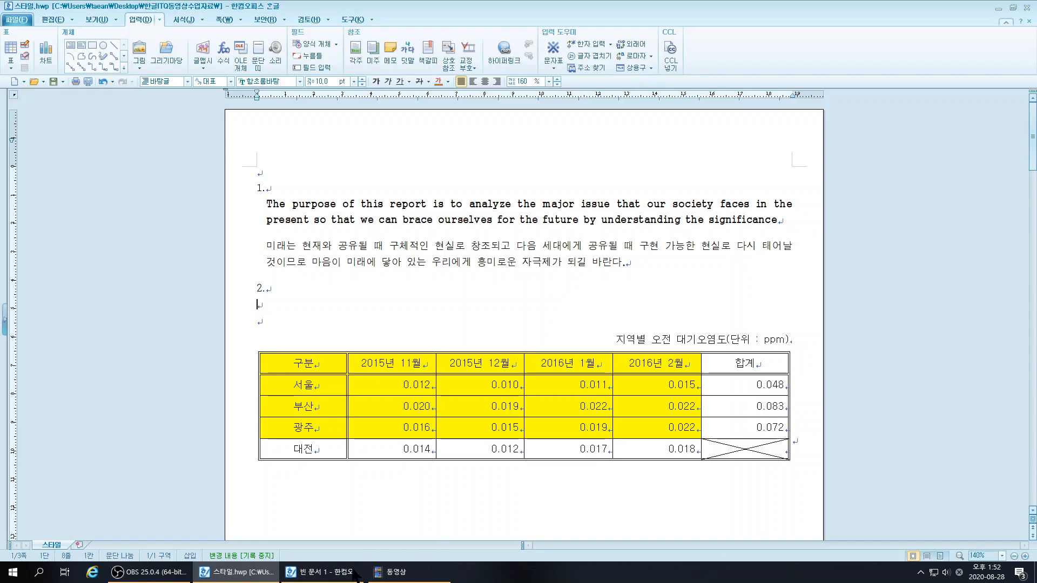
# - Switch to the 빈 문서 1 document and check the new-table settings without creating a table
pyautogui.moveTo(323, 573)
pyautogui.click(339, 524)
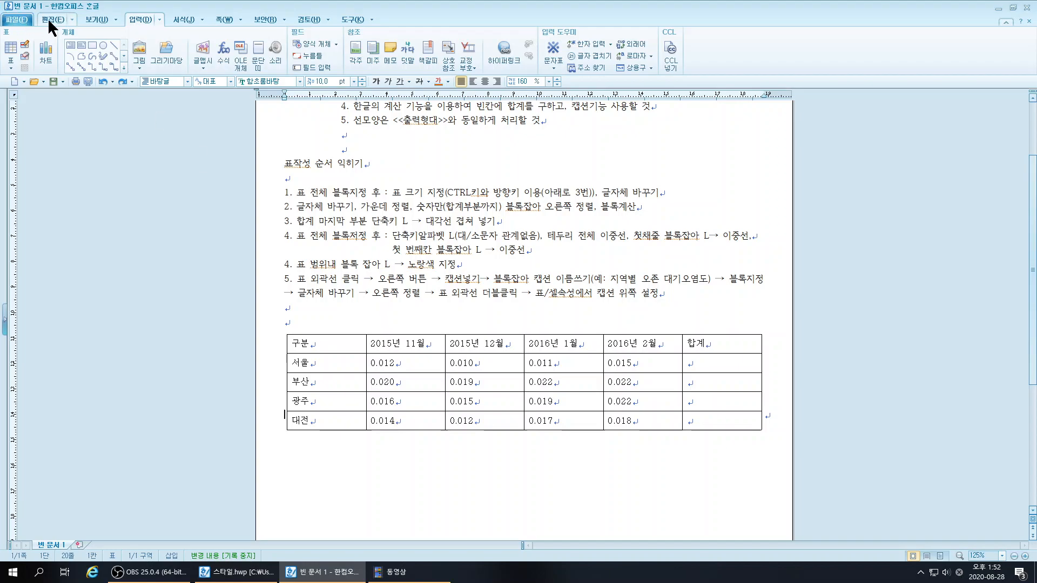
pyautogui.click(11, 47)
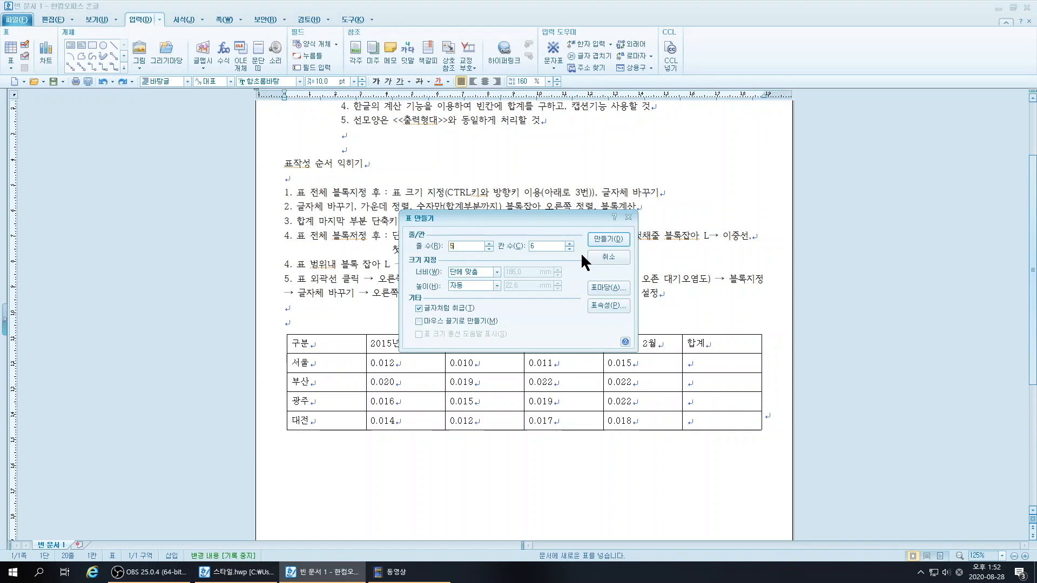
pyautogui.click(611, 259)
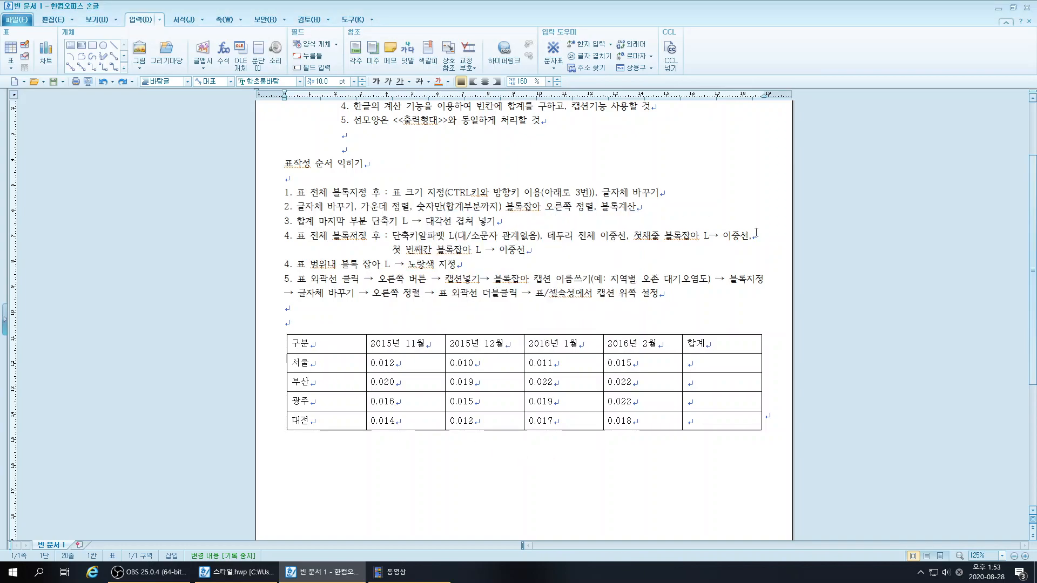
# - Review the table conditions in 빈 문서 1 and compare its unformatted table with the finished table in 스타일.hwp
pyautogui.scroll(2, 585, 365)
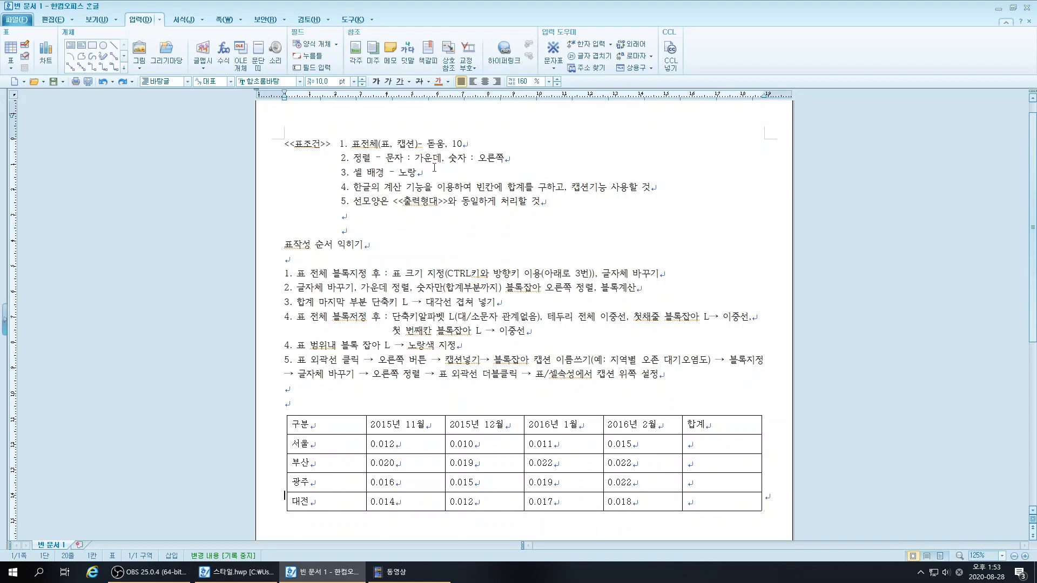
pyautogui.click(391, 445)
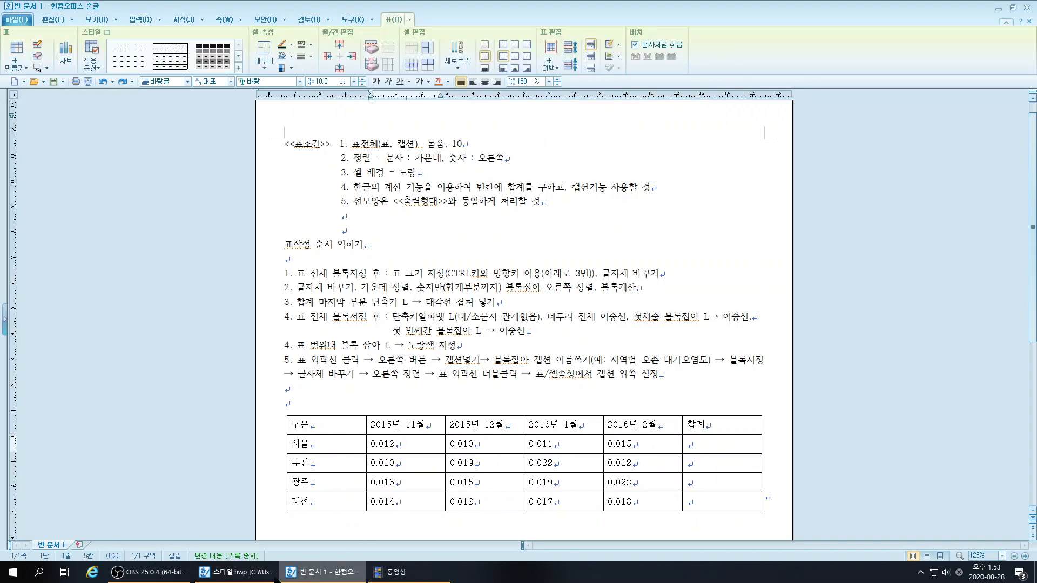
pyautogui.click(237, 572)
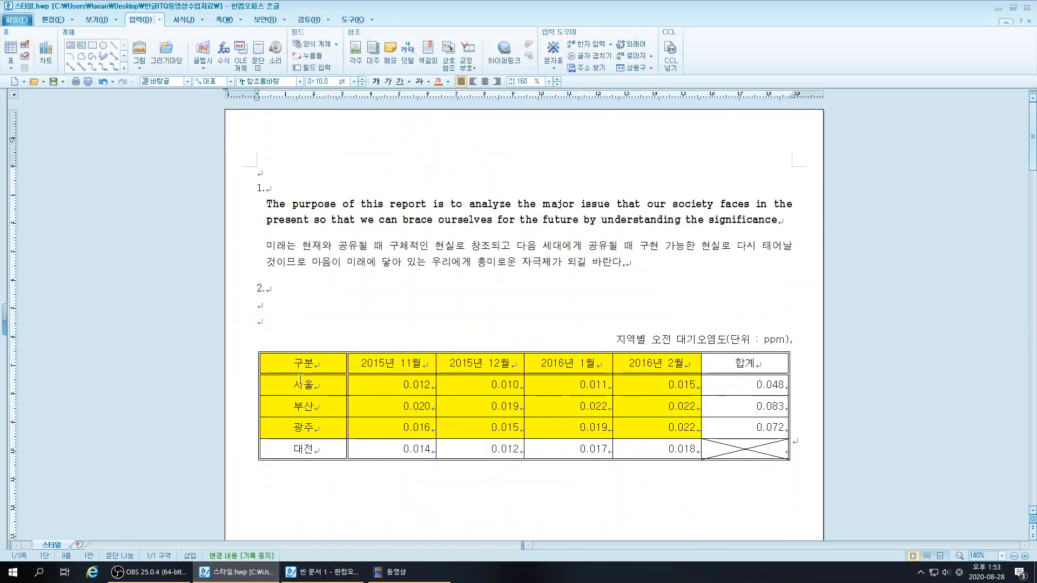
pyautogui.click(317, 385)
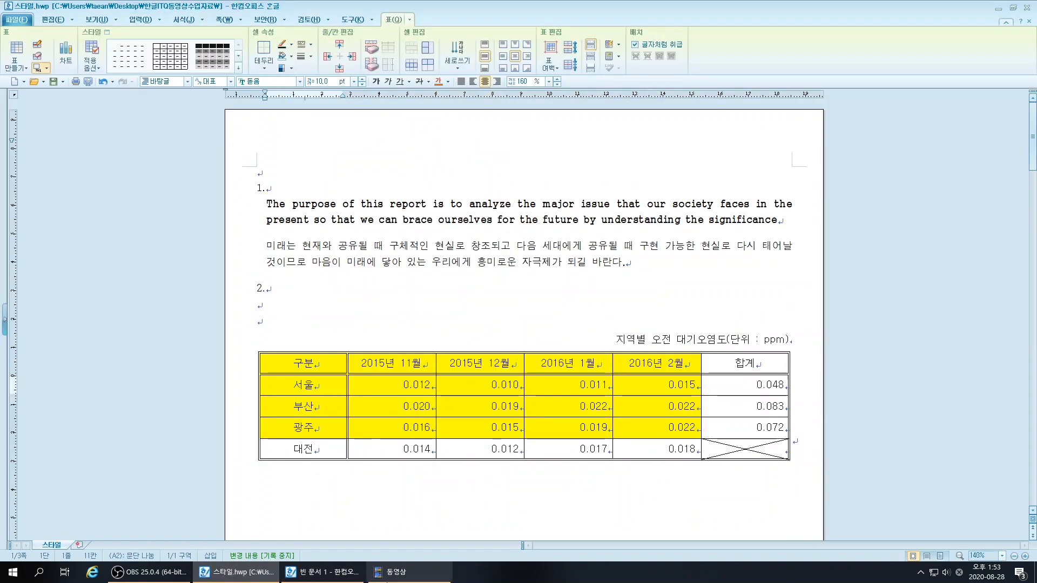
pyautogui.click(347, 578)
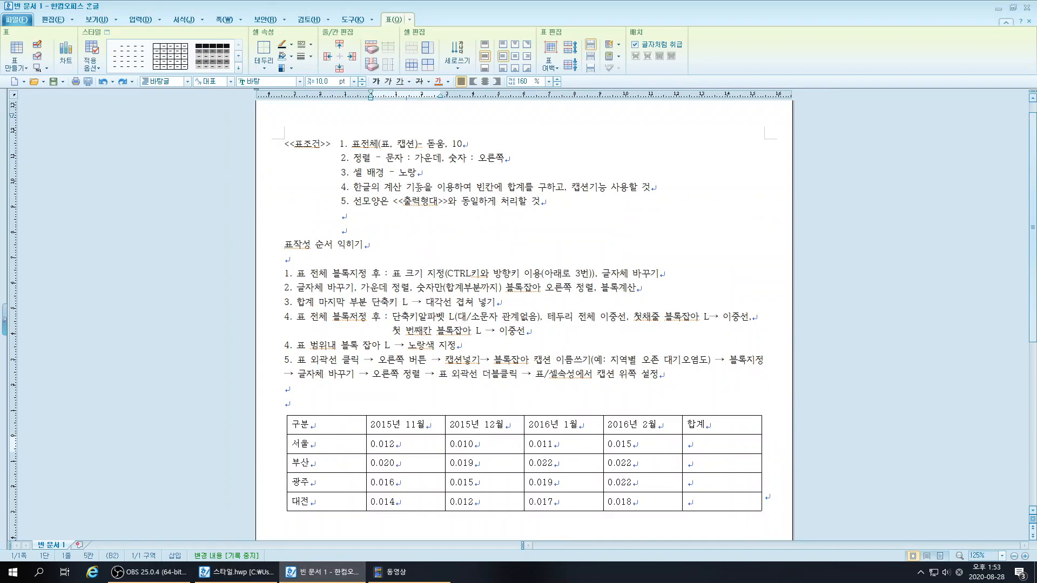
pyautogui.moveTo(702, 444); pyautogui.dragTo(704, 502)
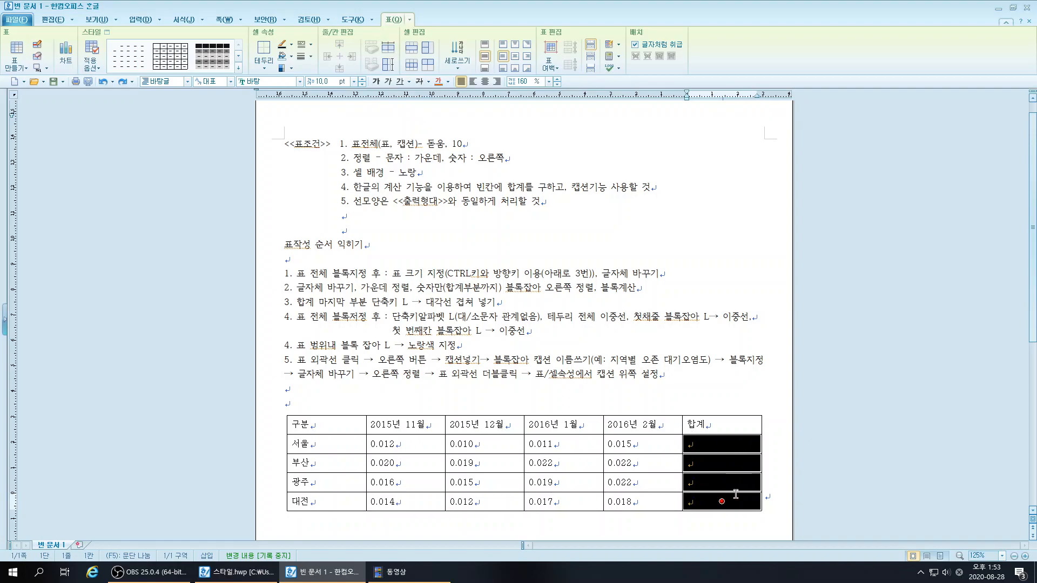
pyautogui.click(621, 321)
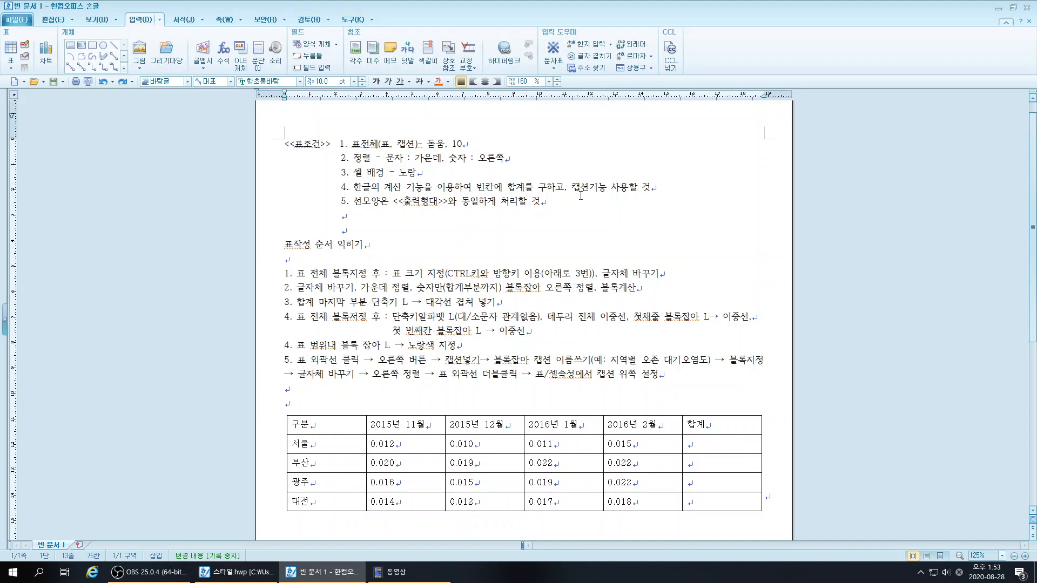
pyautogui.moveTo(579, 189); pyautogui.dragTo(607, 190)
pyautogui.click(635, 199)
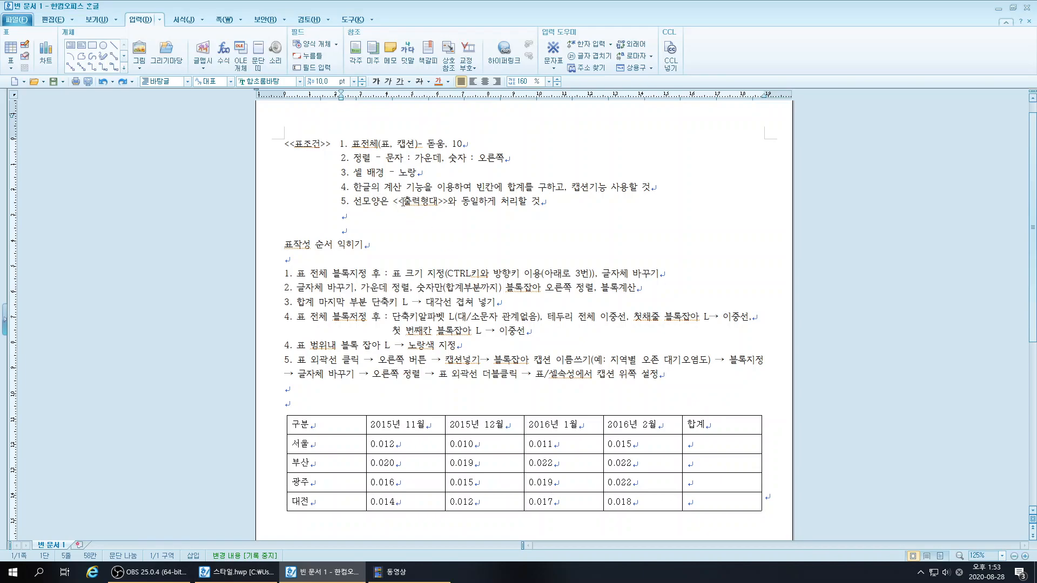
pyautogui.click(238, 572)
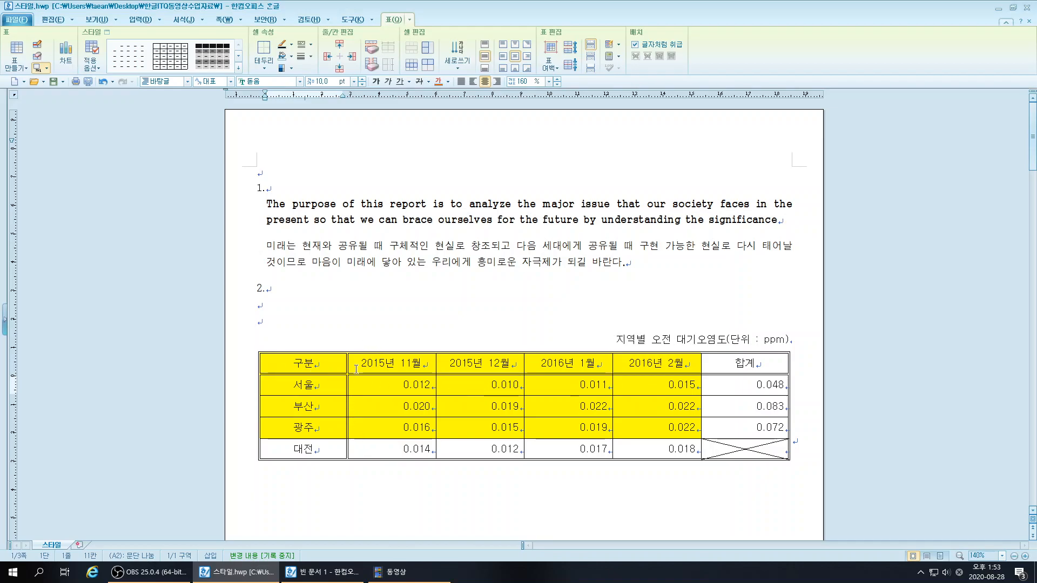
pyautogui.click(322, 572)
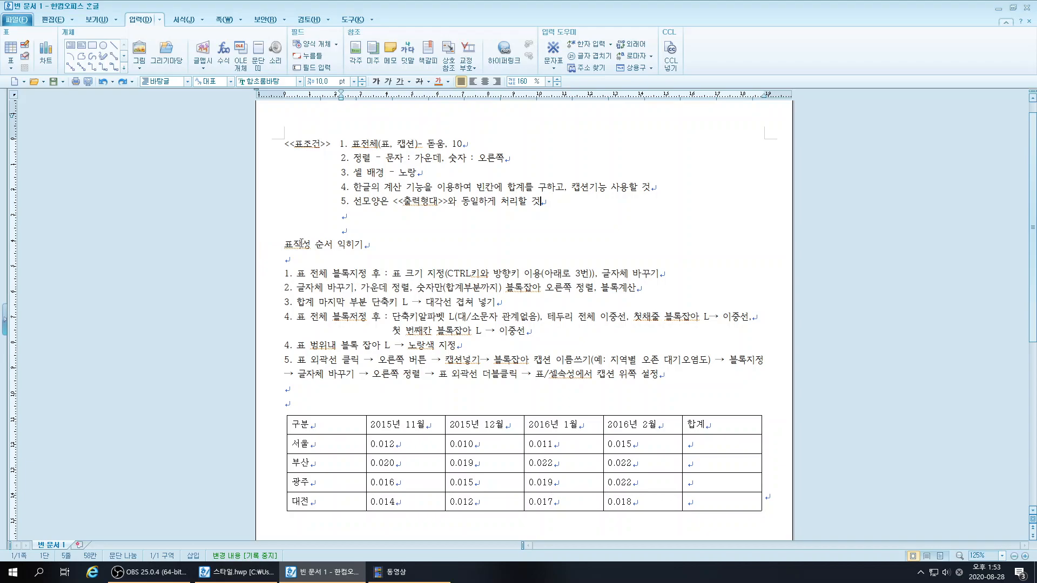
# - Renumber the last two items of the table-making procedure as 5 and 6
pyautogui.moveTo(284, 345); pyautogui.dragTo(290, 361)
pyautogui.write('5')
pyautogui.write('6')
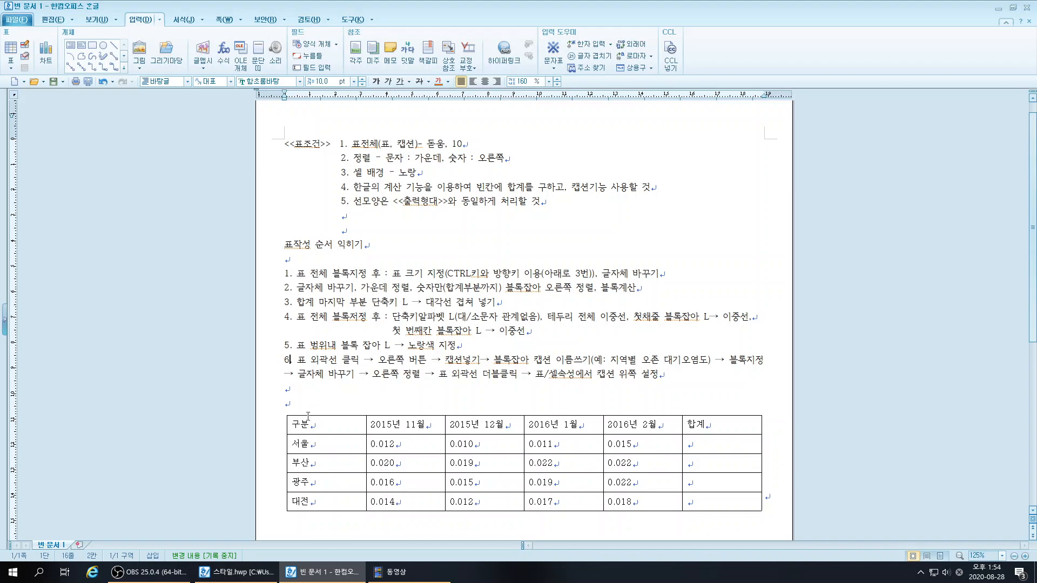
# - Increase the height of all rows in the table by three increments
pyautogui.click(360, 419)
pyautogui.moveTo(359, 419); pyautogui.dragTo(703, 501)
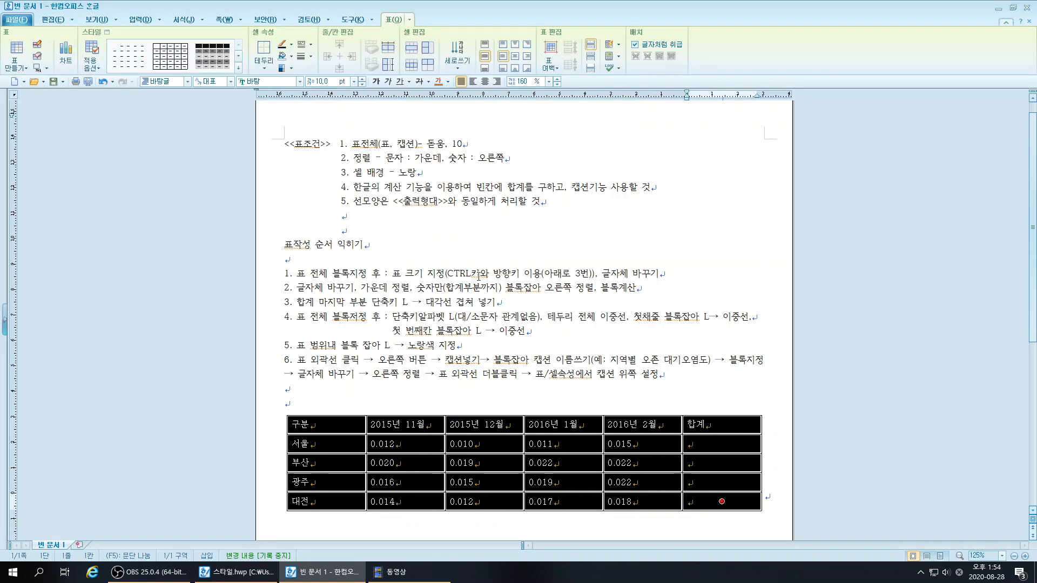
pyautogui.hotkey('ctrl', 'Down')
pyautogui.hotkey('ctrl', 'Down')
pyautogui.hotkey('ctrl', 'Down')
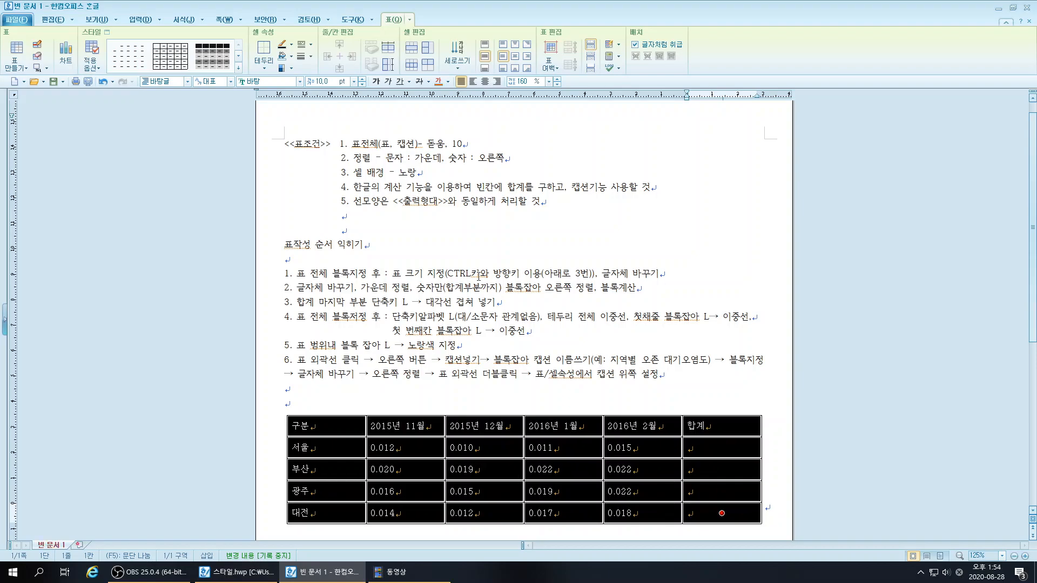
pyautogui.scroll(-2, 493, 236)
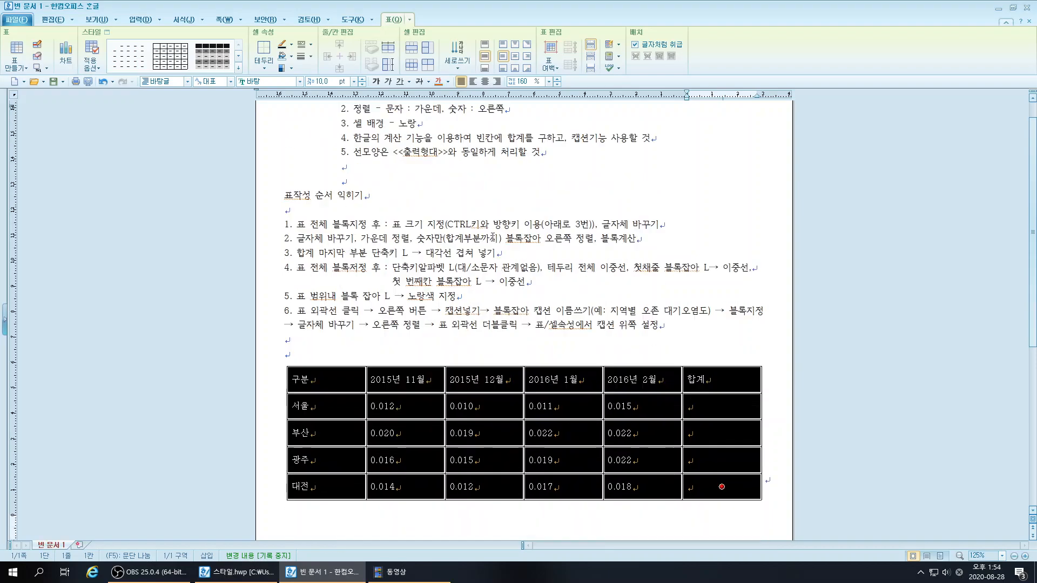
pyautogui.scroll(1, 596, 226)
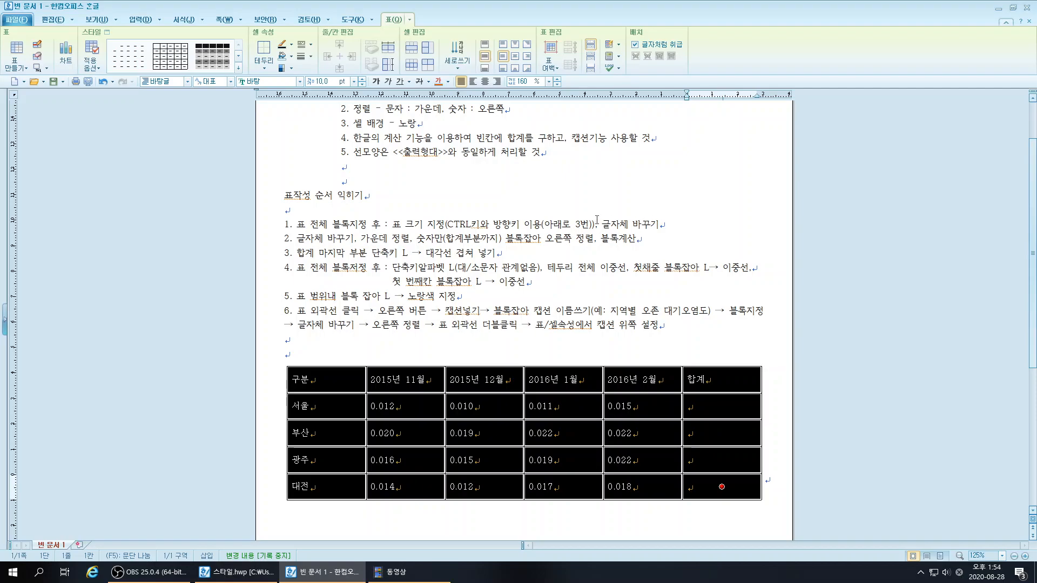
pyautogui.click(588, 343)
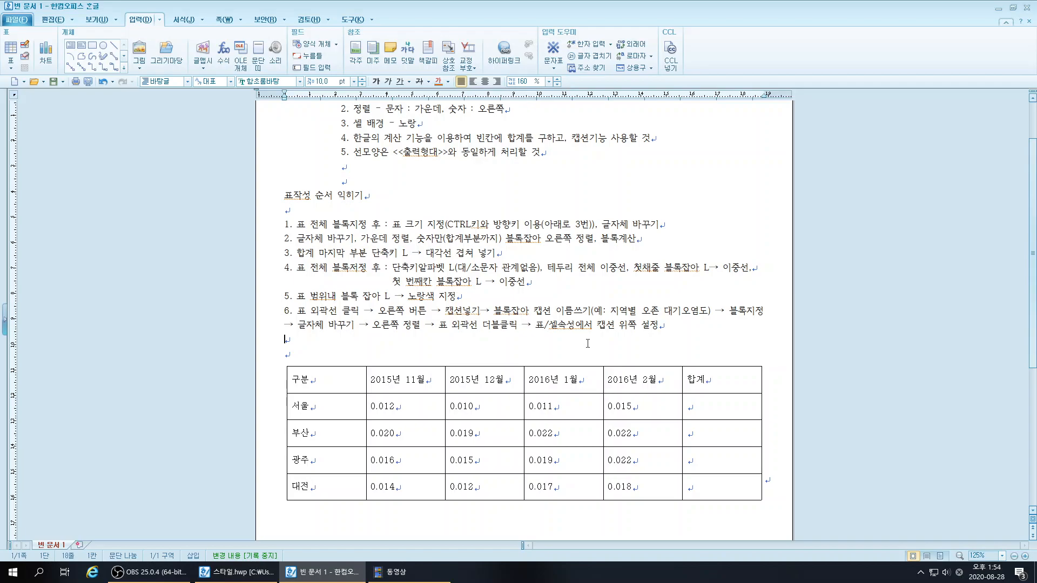
# - Set the font of the whole table to 돋움
pyautogui.moveTo(352, 383); pyautogui.dragTo(701, 491)
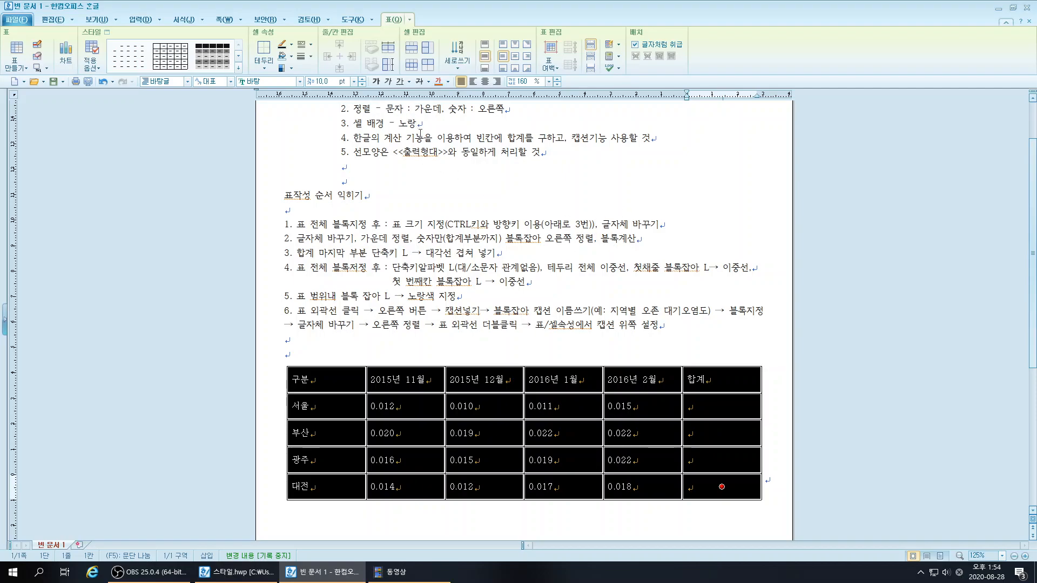
pyautogui.scroll(3, 420, 108)
pyautogui.scroll(-1, 509, 219)
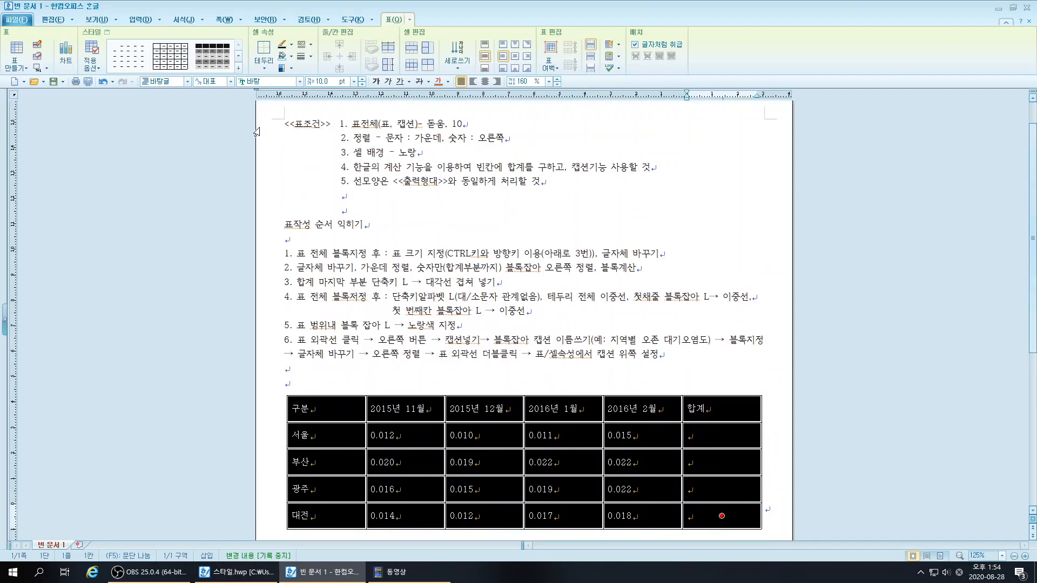
pyautogui.click(262, 84)
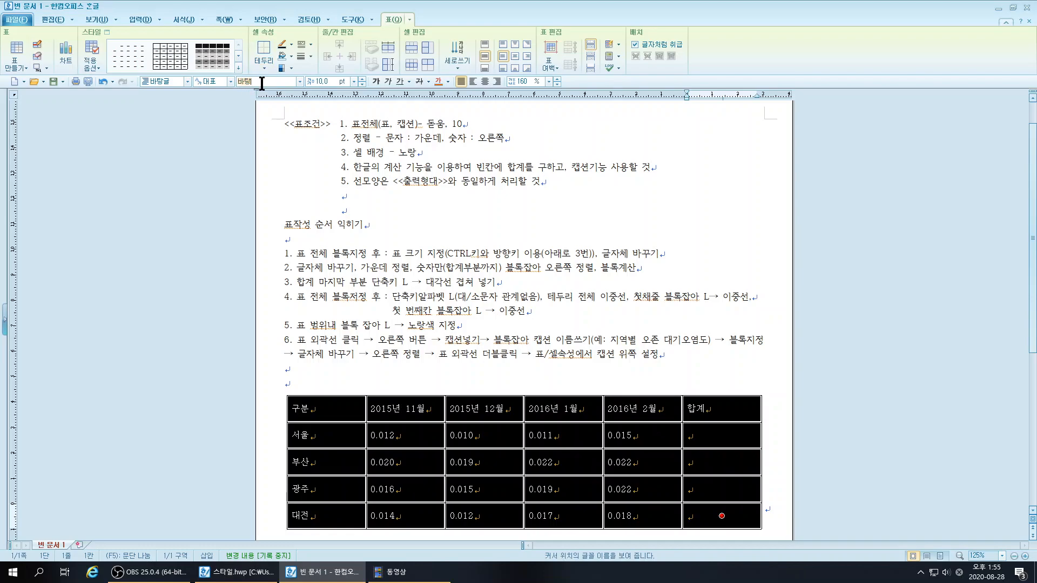
pyautogui.write('돋')
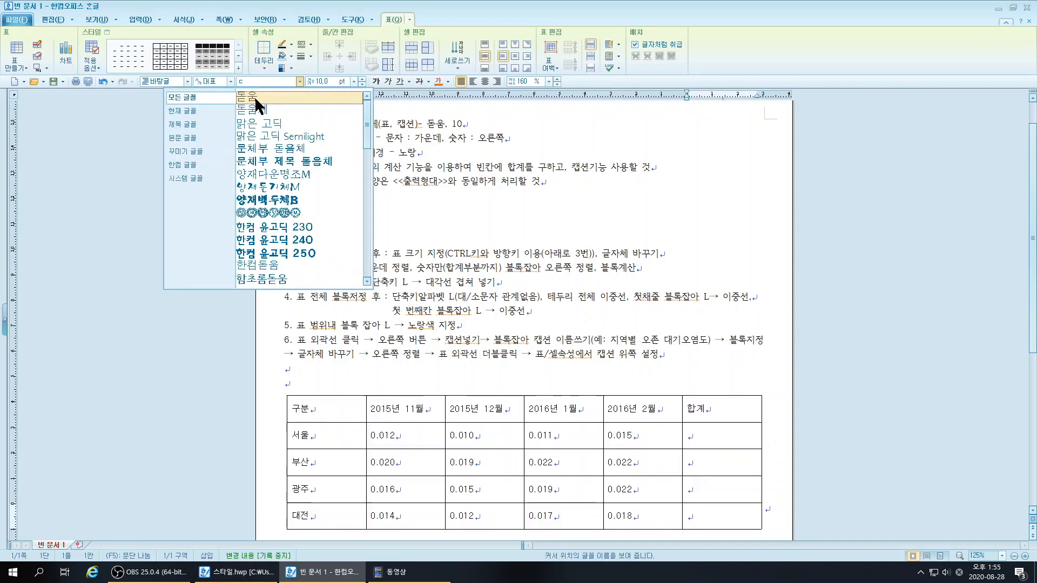
pyautogui.click(256, 101)
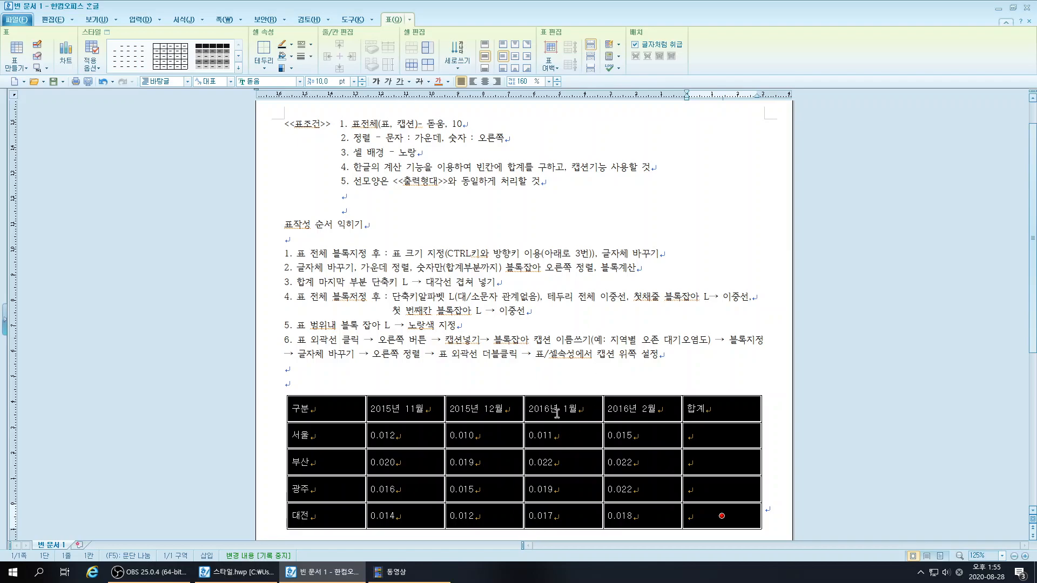
# - Centre the text of the whole table and right-align the number cells, including the empty cells under 합계
pyautogui.click(485, 81)
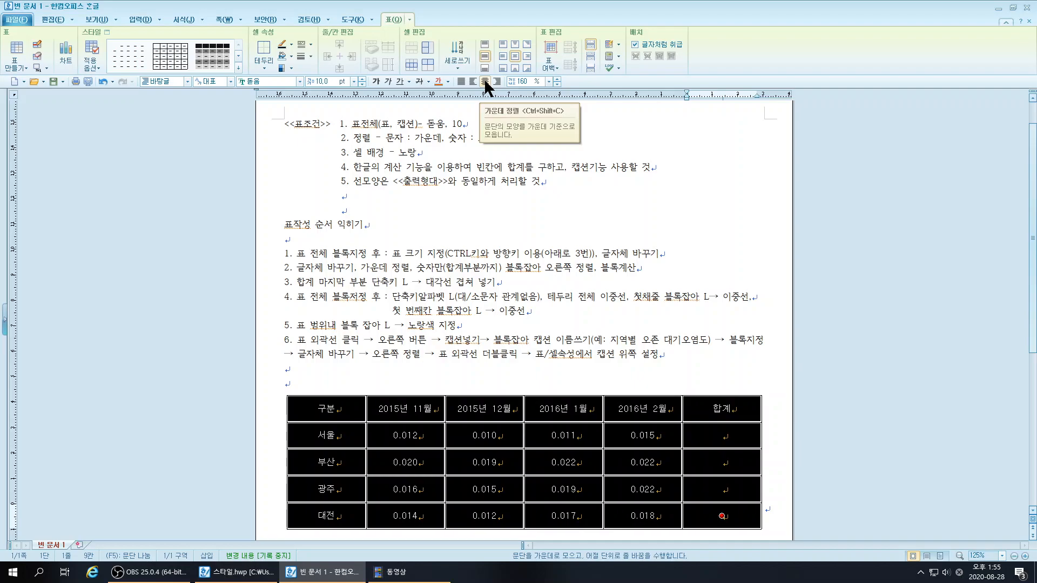
pyautogui.moveTo(404, 437); pyautogui.dragTo(710, 514)
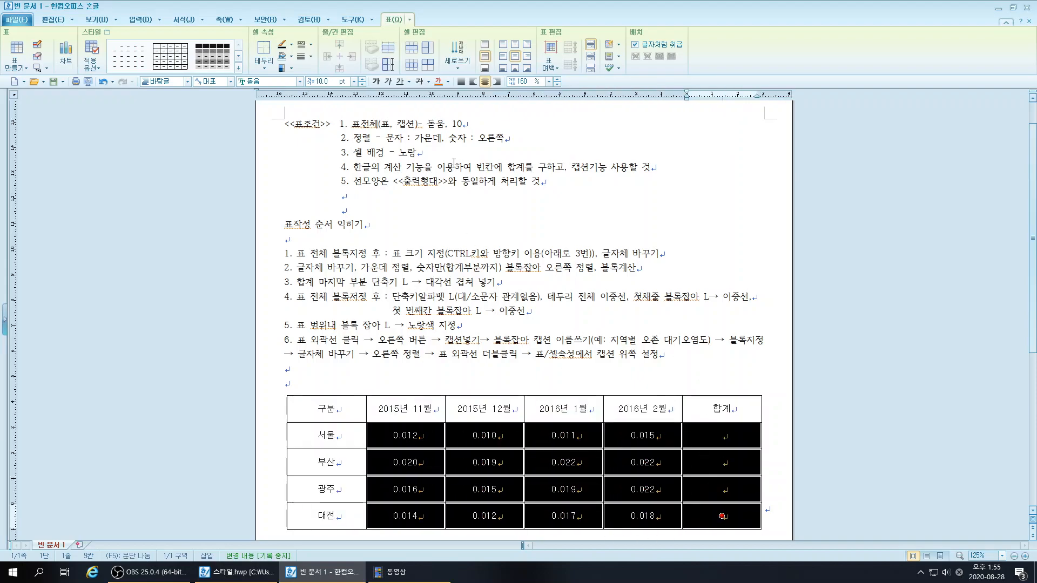
pyautogui.click(497, 81)
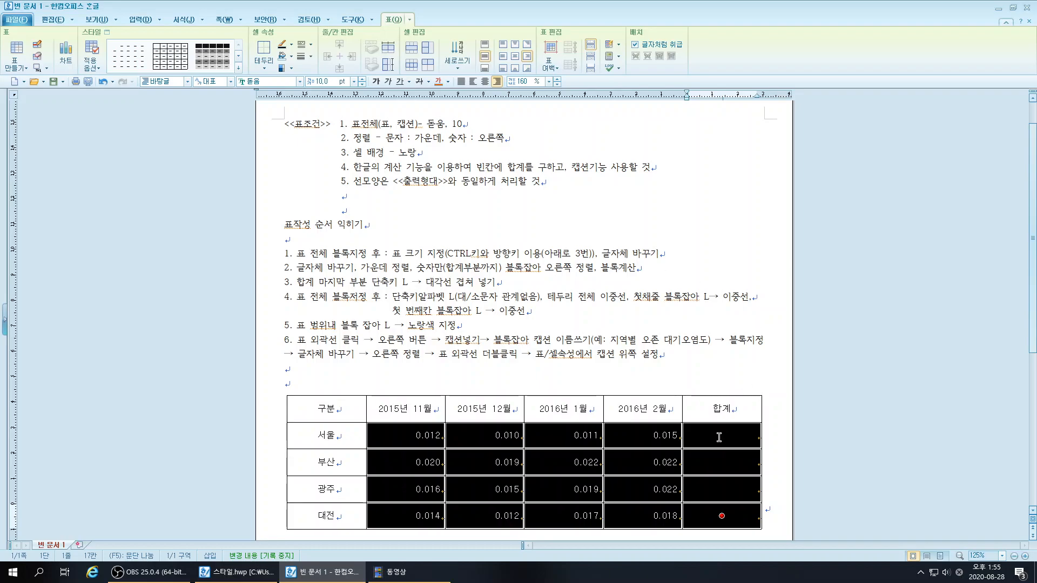
# - Fill the 합계 column with row totals for 서울 to 대전 using the block sum calculation
pyautogui.scroll(-1, 711, 449)
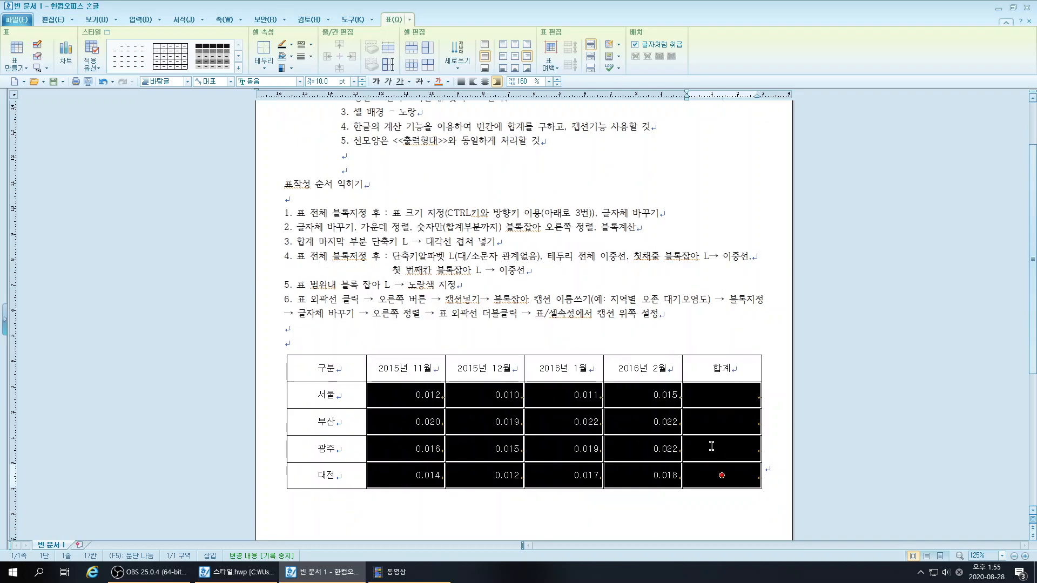
pyautogui.rightClick(712, 392)
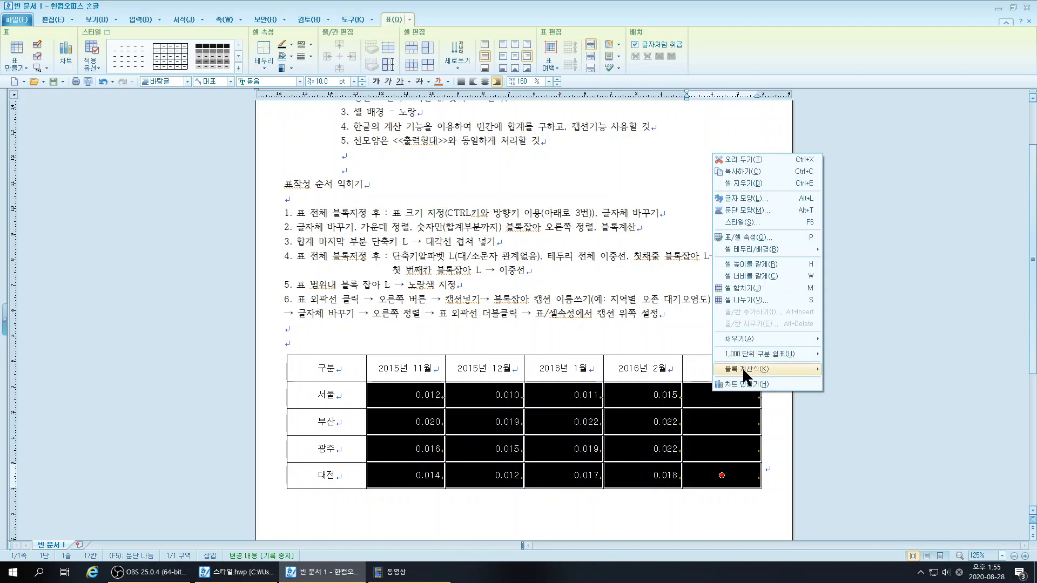
pyautogui.moveTo(742, 367)
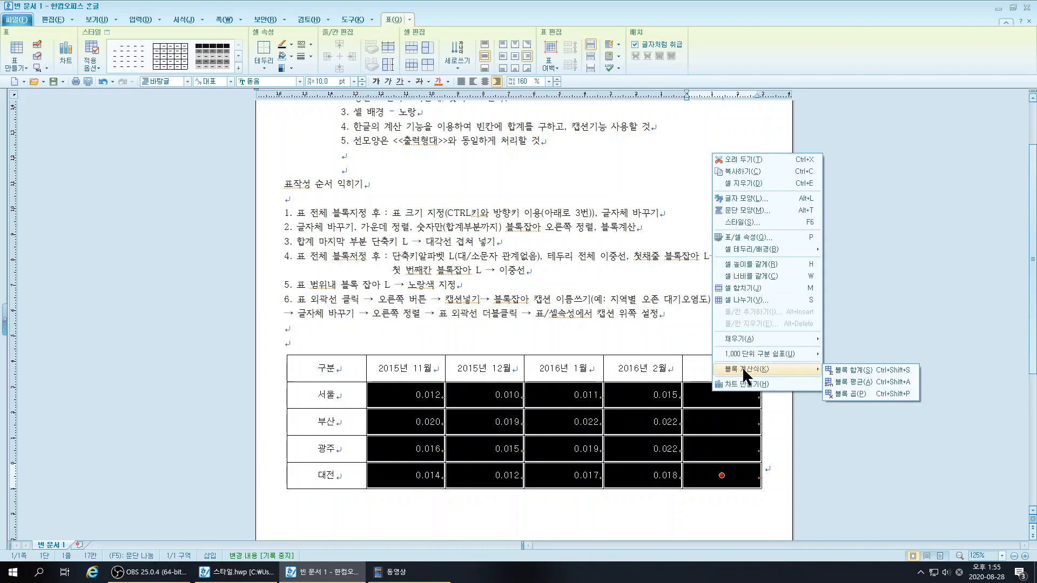
pyautogui.click(855, 374)
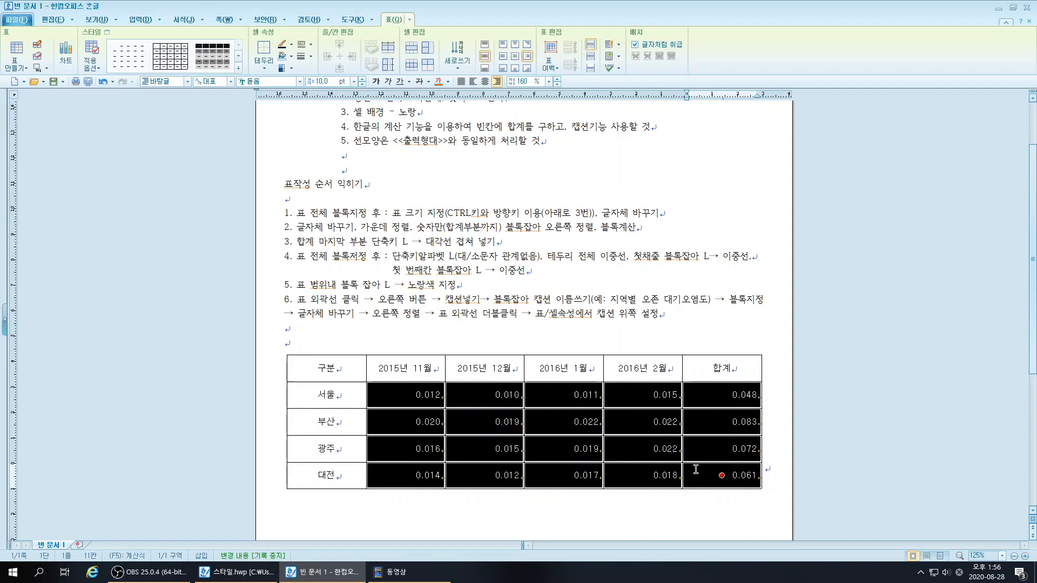
# - Clear the 합계 cell in the 대전 row and cross it with both diagonal lines
pyautogui.click(728, 476)
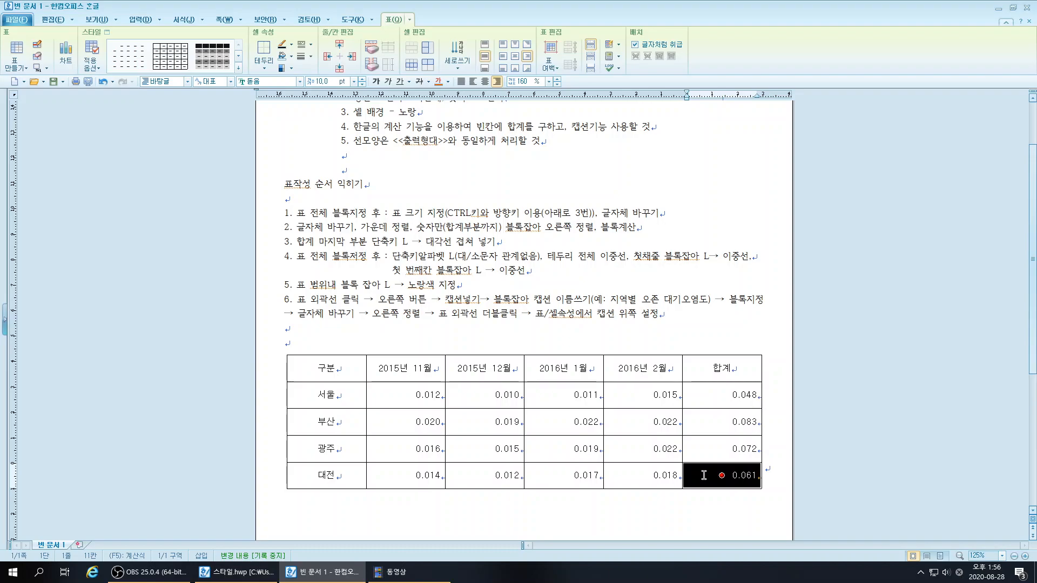
pyautogui.press('Delete')
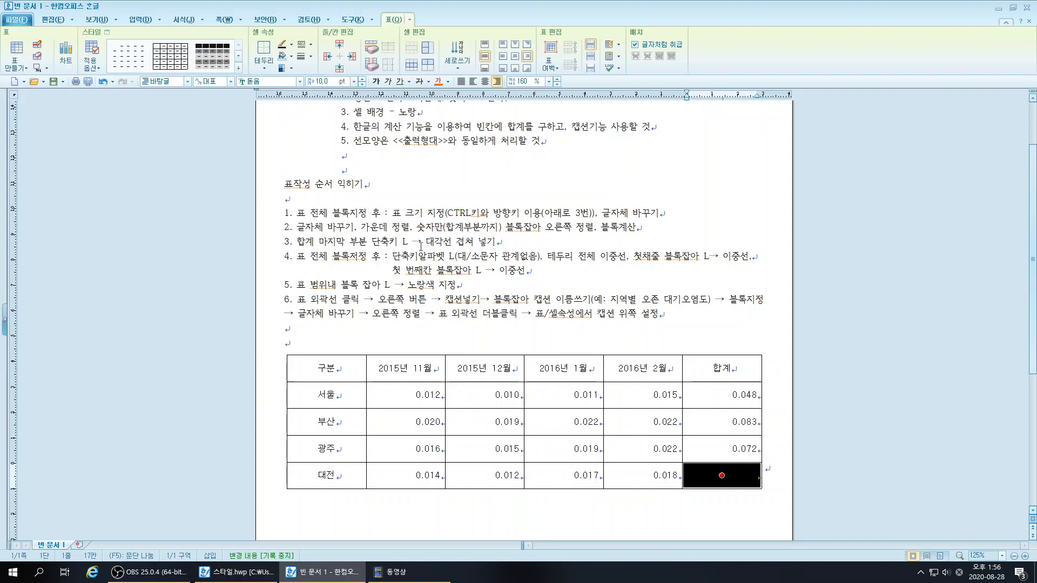
pyautogui.press('l')
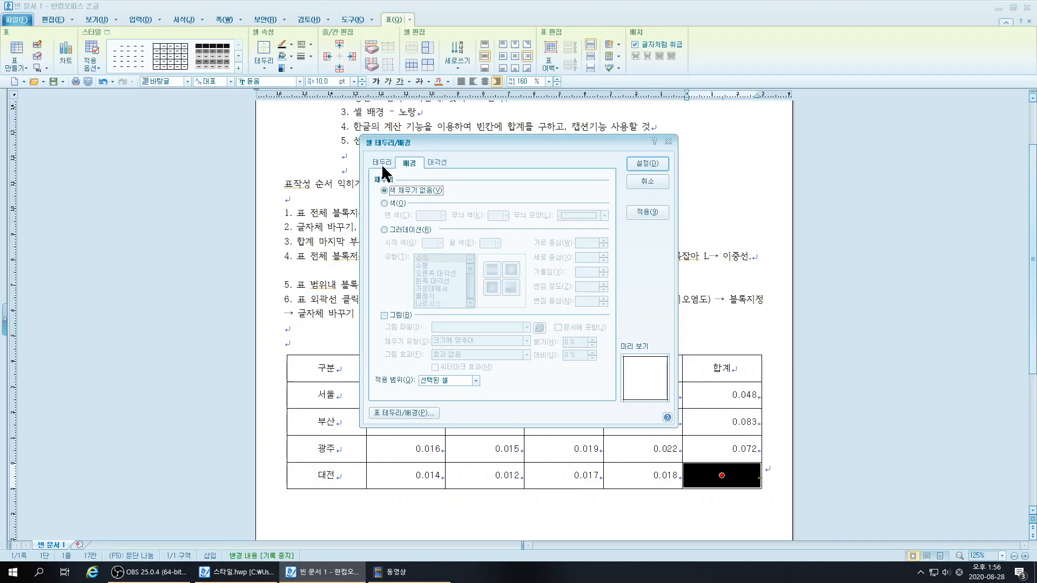
pyautogui.click(438, 163)
pyautogui.click(405, 306)
pyautogui.click(405, 331)
pyautogui.moveTo(465, 139); pyautogui.dragTo(867, 169)
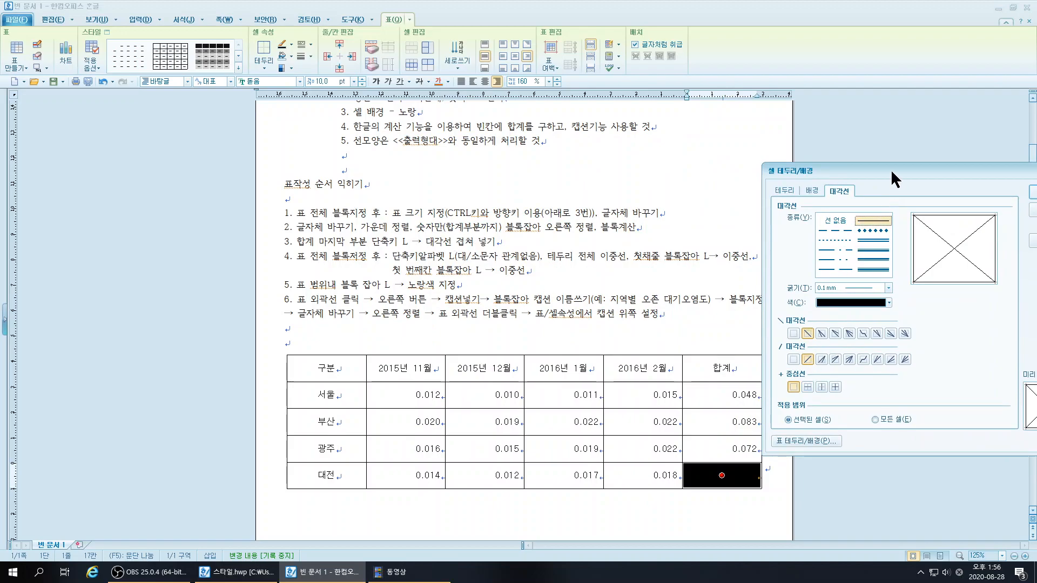
pyautogui.moveTo(890, 170); pyautogui.dragTo(813, 167)
pyautogui.click(933, 180)
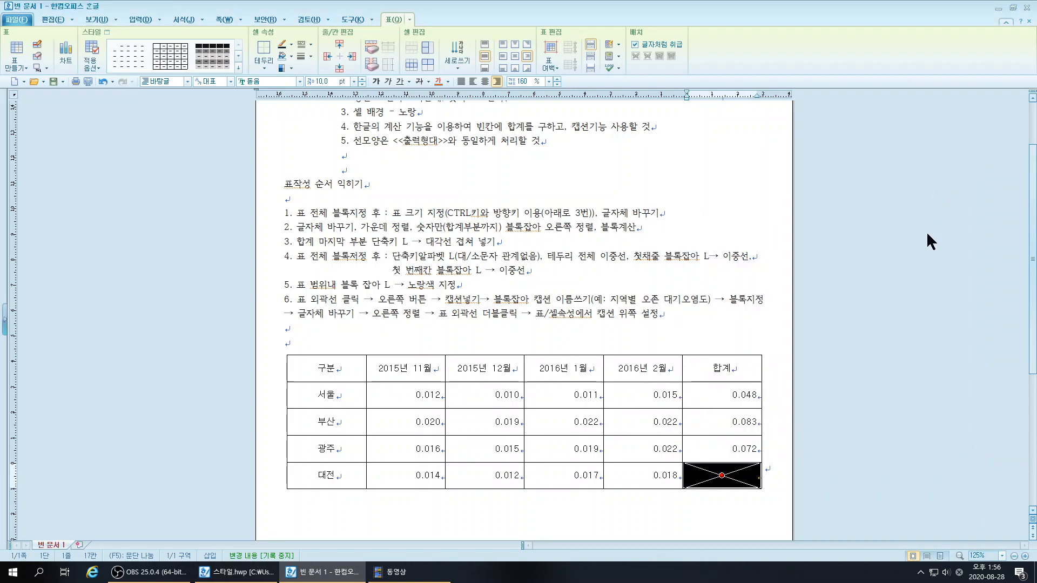
pyautogui.click(660, 448)
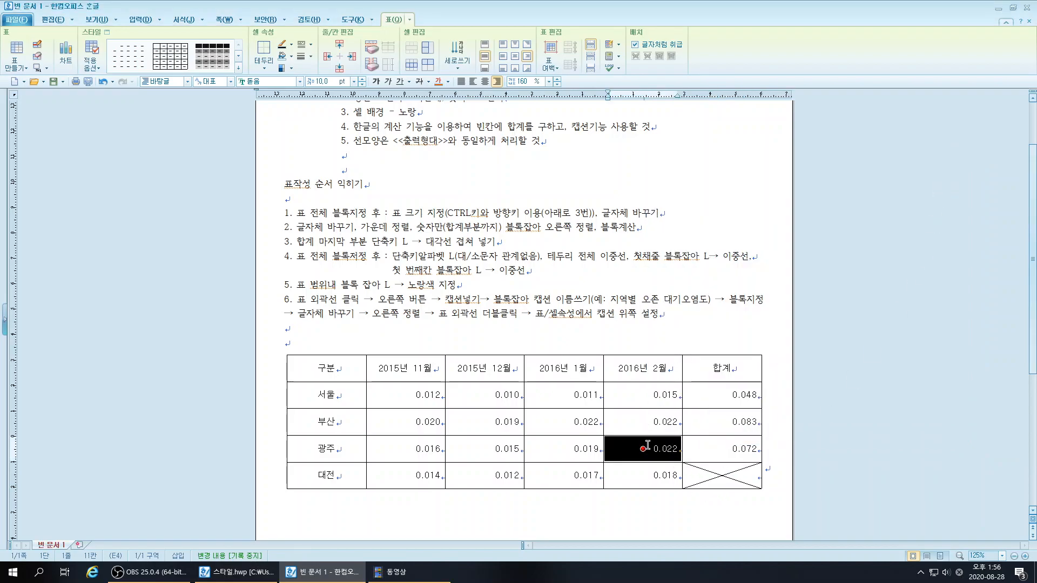
pyautogui.press('l')
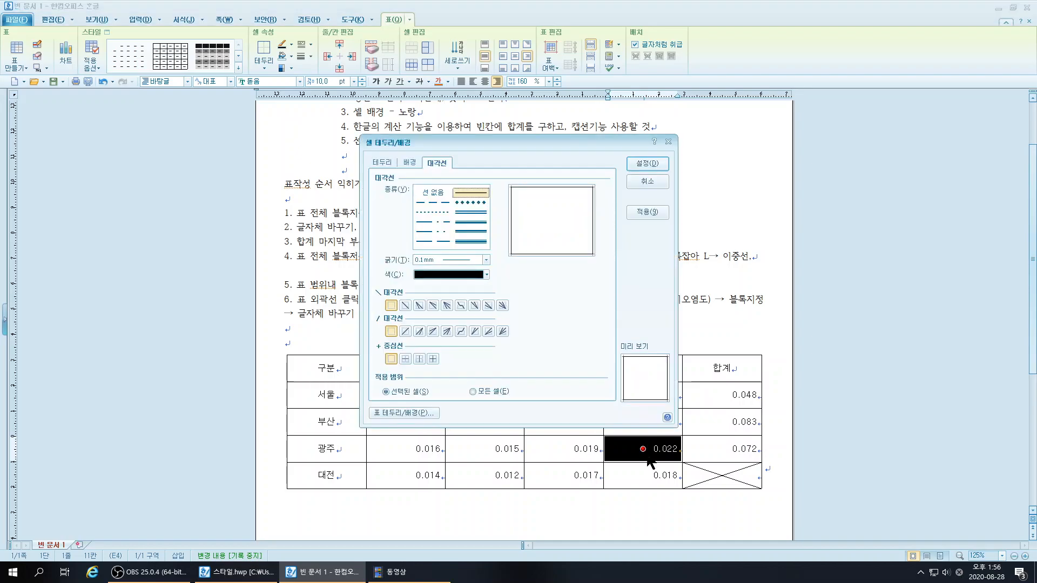
pyautogui.click(655, 178)
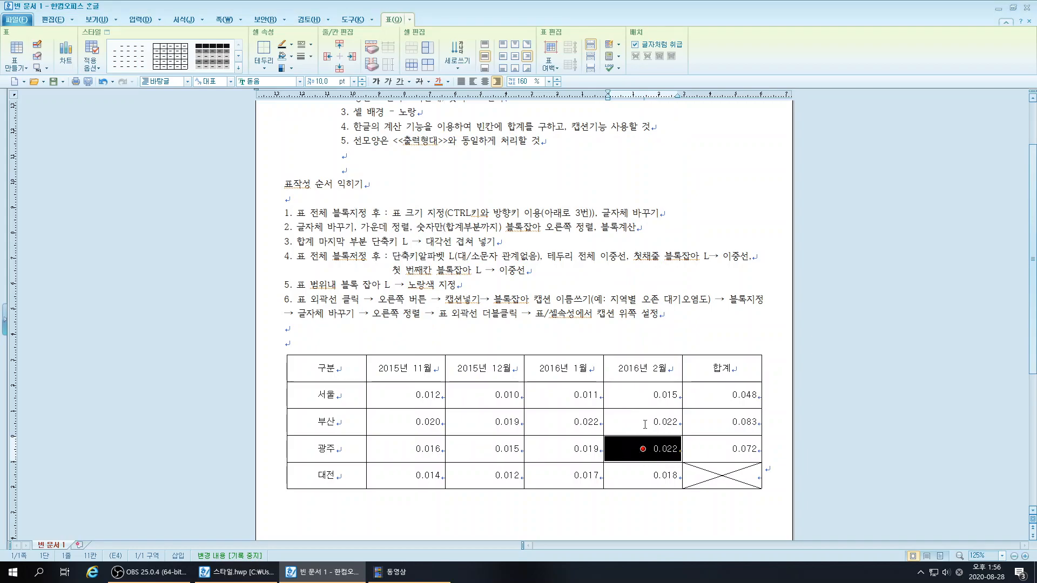
pyautogui.click(637, 447)
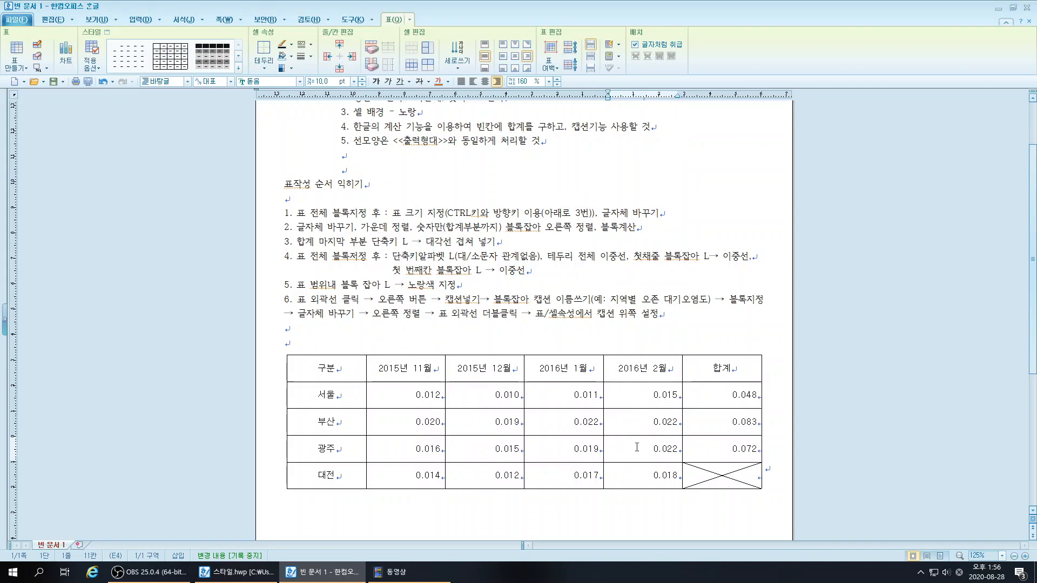
pyautogui.click(703, 397)
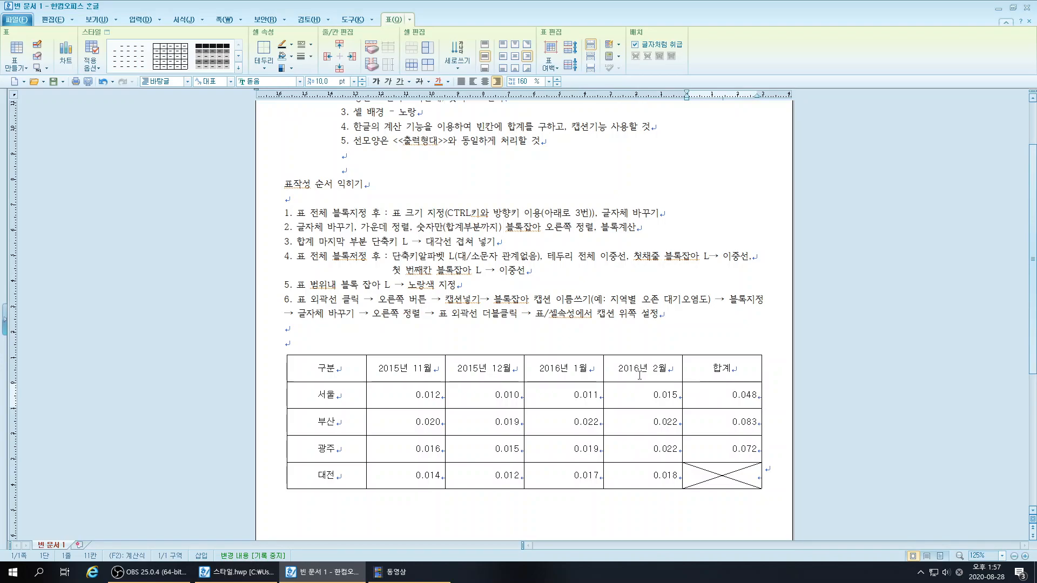
pyautogui.click(703, 363)
pyautogui.write('ㅣ')
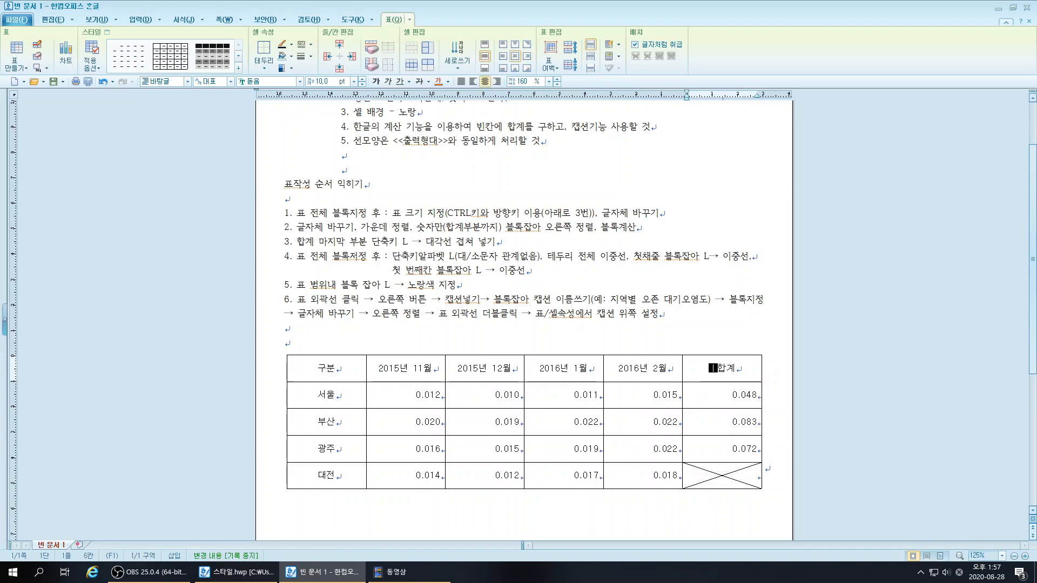
pyautogui.press('BackSpace')
pyautogui.press('F5')
pyautogui.press('l')
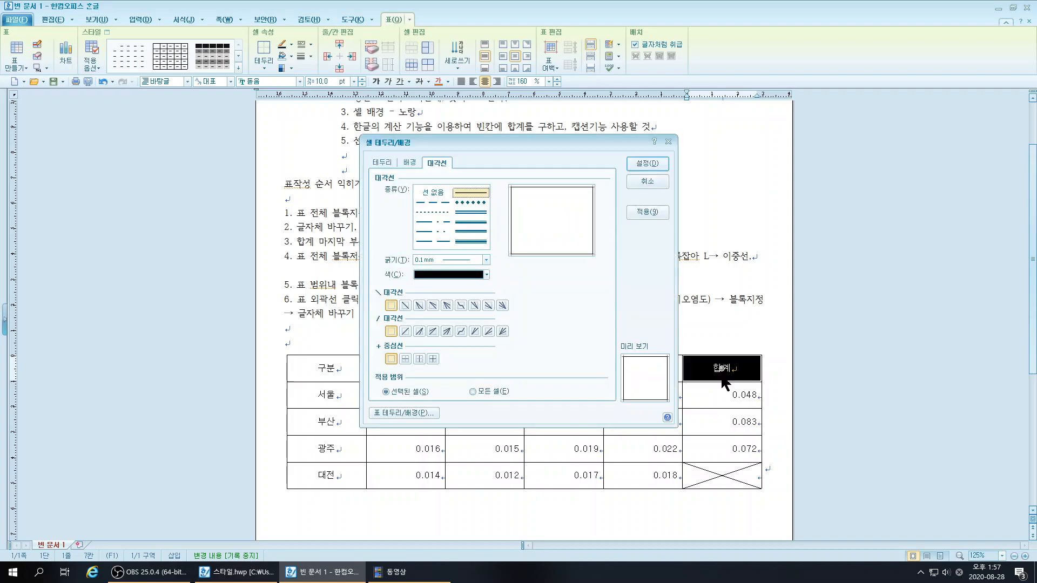
pyautogui.press('Escape')
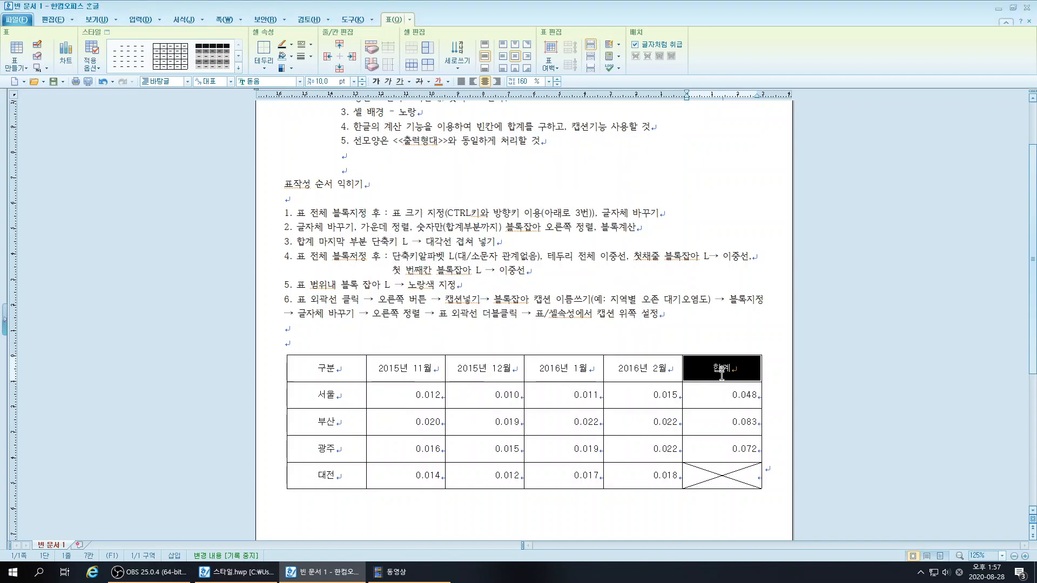
pyautogui.press('Escape')
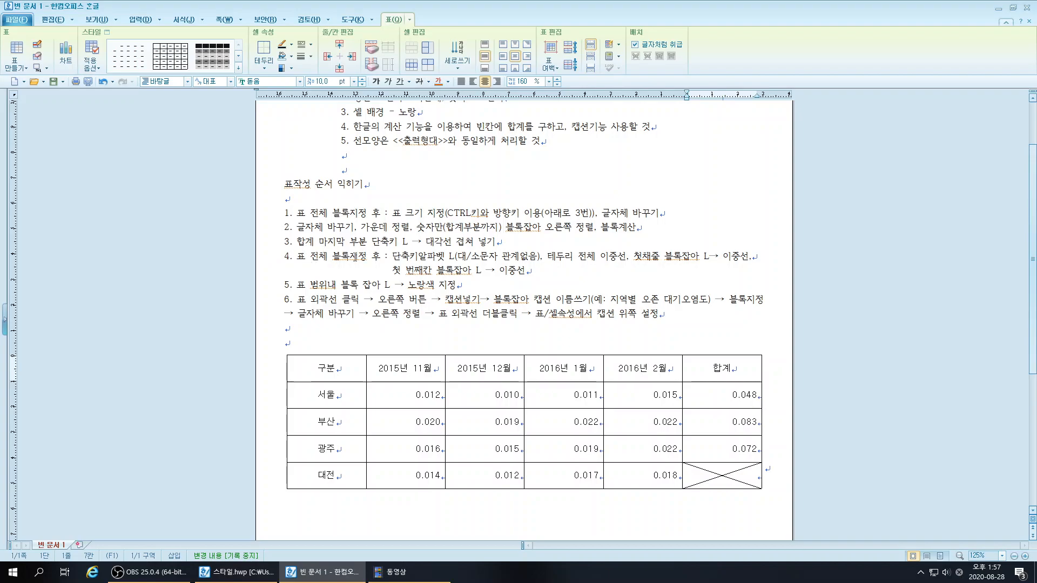
# - Correct the misspelled word in item 4 of the table instructions to 블록지정
pyautogui.click(354, 257)
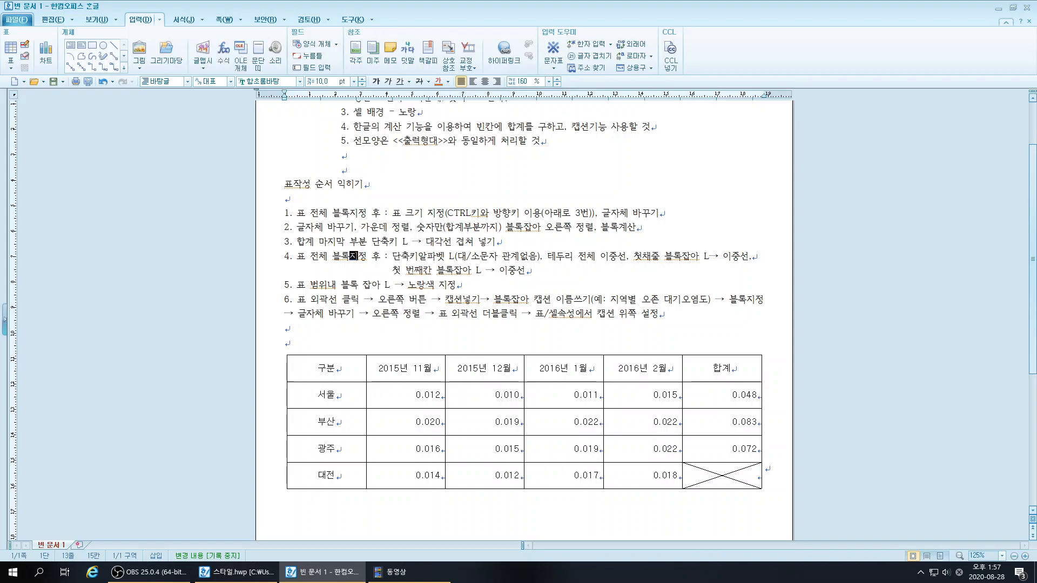
# - Apply a double-line border to the outer edge of the whole table
pyautogui.moveTo(325, 368); pyautogui.dragTo(722, 476)
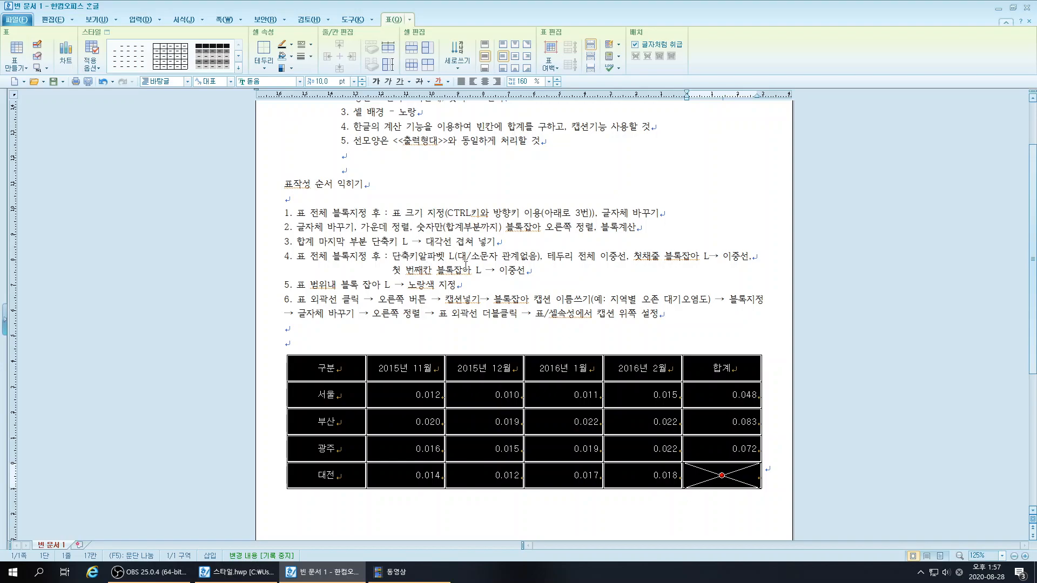
pyautogui.press('l')
pyautogui.moveTo(493, 144); pyautogui.dragTo(802, 150)
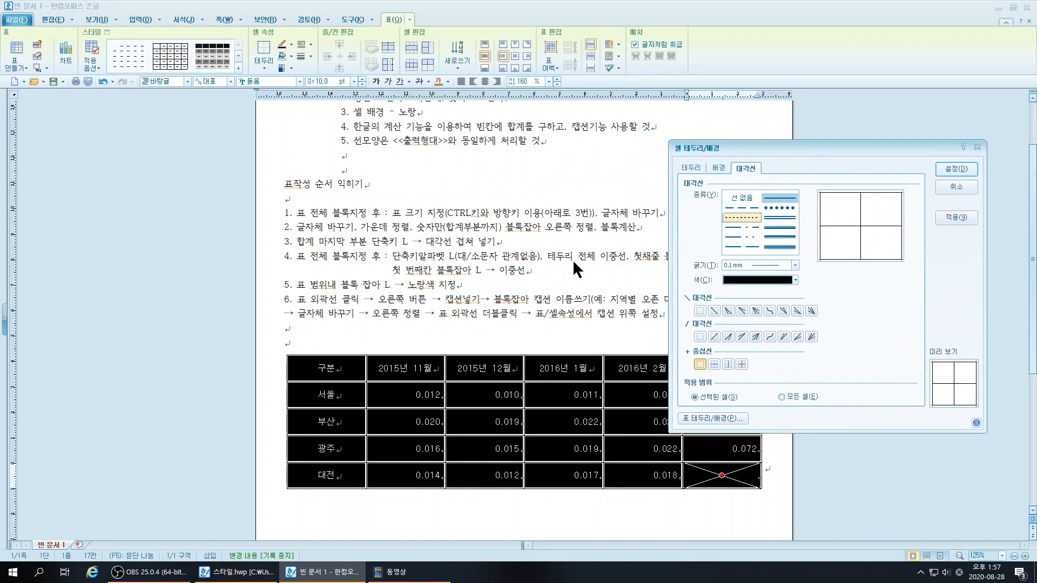
pyautogui.click(690, 169)
pyautogui.click(755, 209)
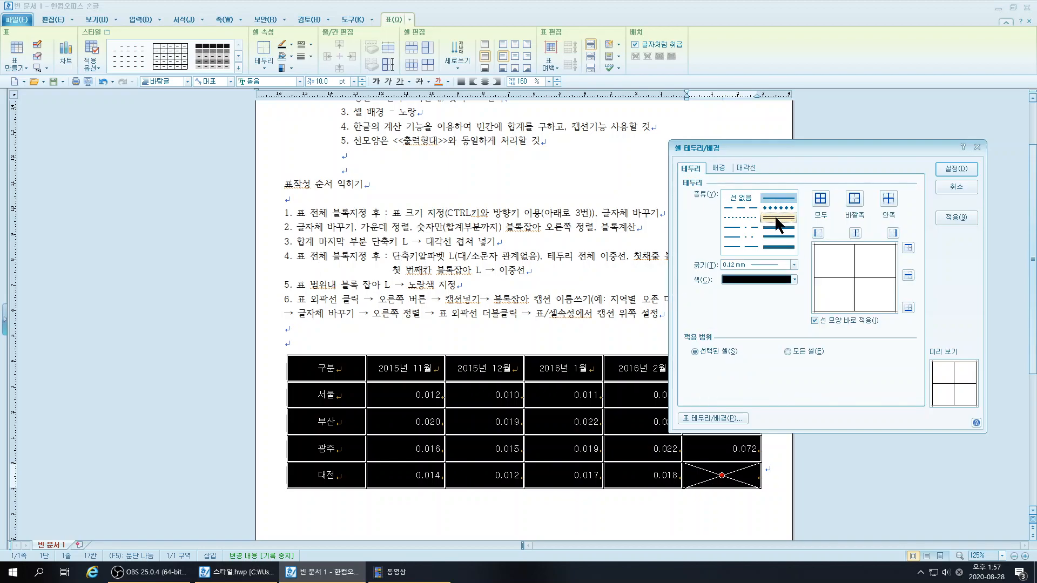
pyautogui.click(777, 217)
pyautogui.click(855, 200)
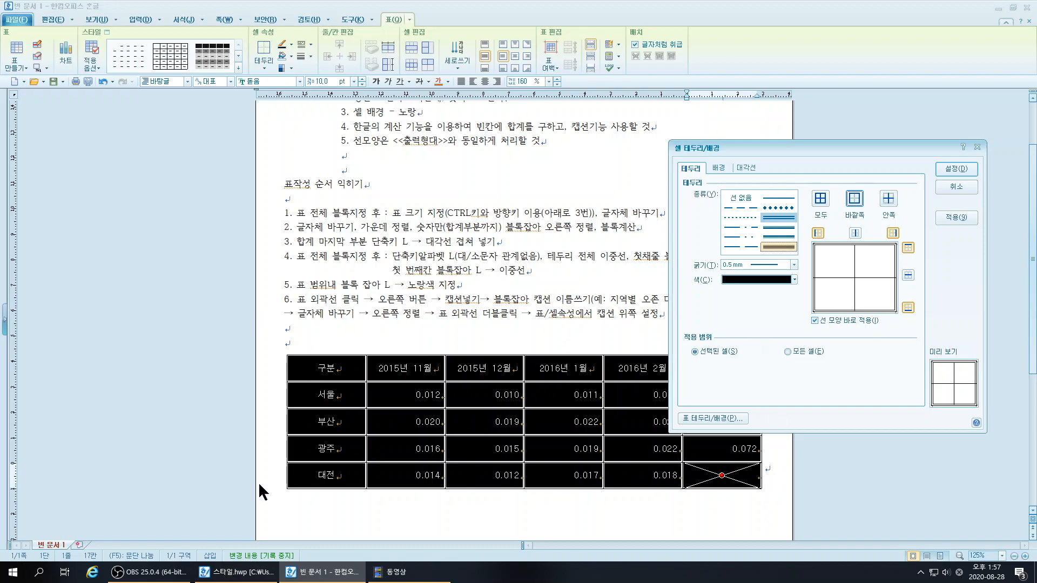
pyautogui.click(945, 169)
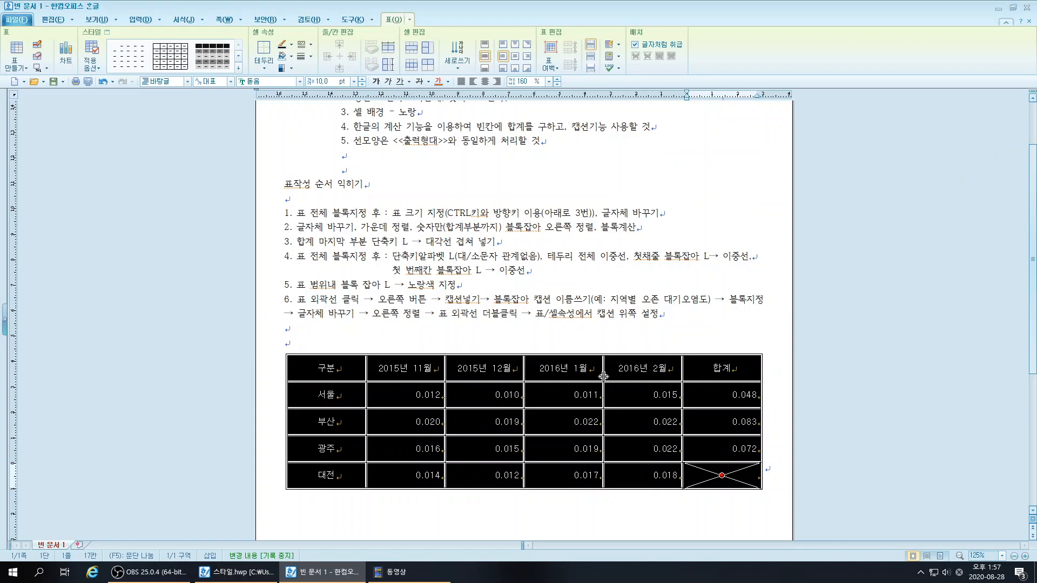
pyautogui.click(653, 300)
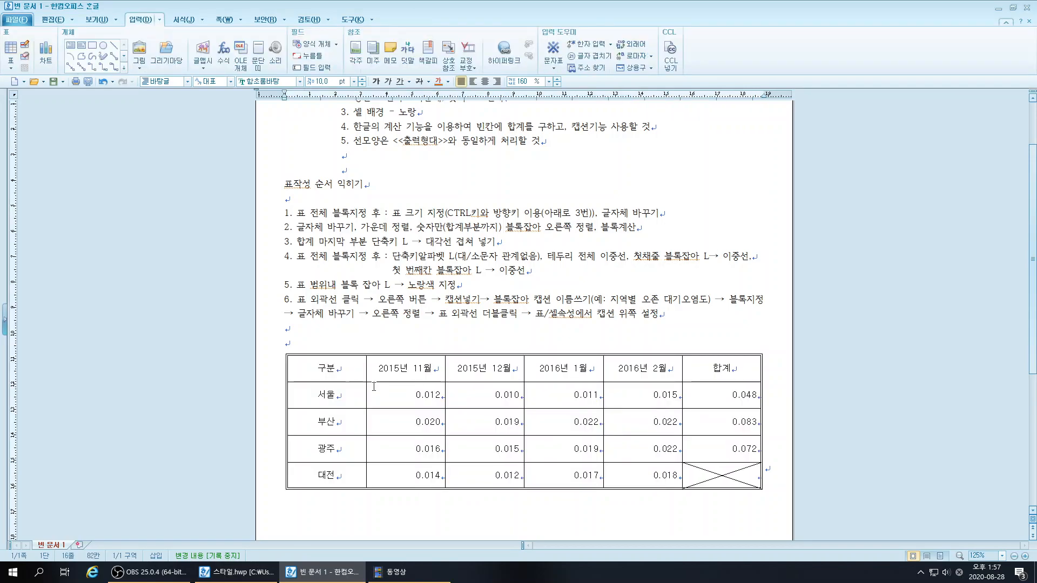
# - Apply a double line to the bottom border of the table's header row
pyautogui.moveTo(323, 373); pyautogui.dragTo(745, 486)
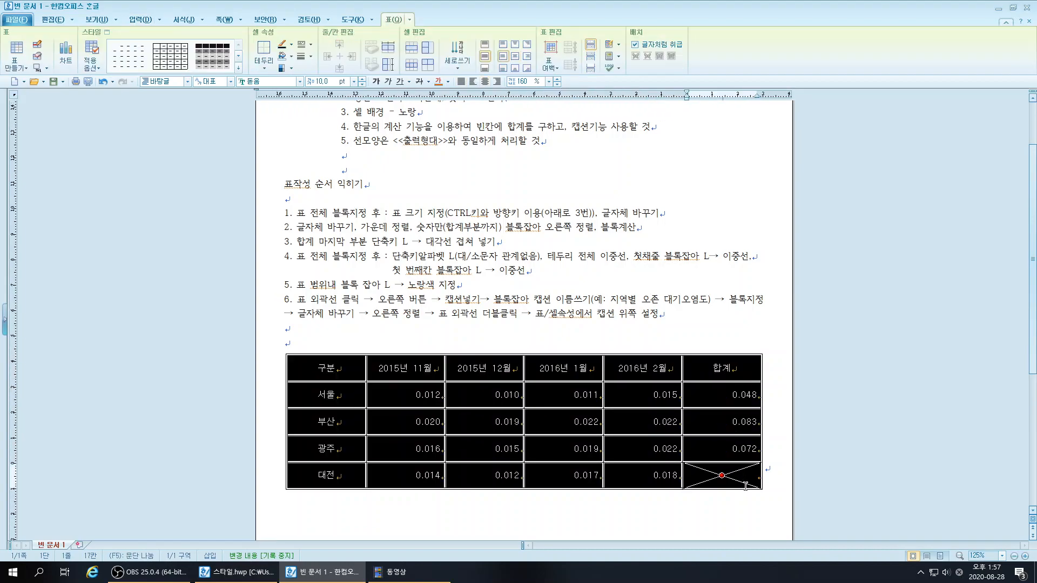
pyautogui.moveTo(331, 373); pyautogui.dragTo(717, 371)
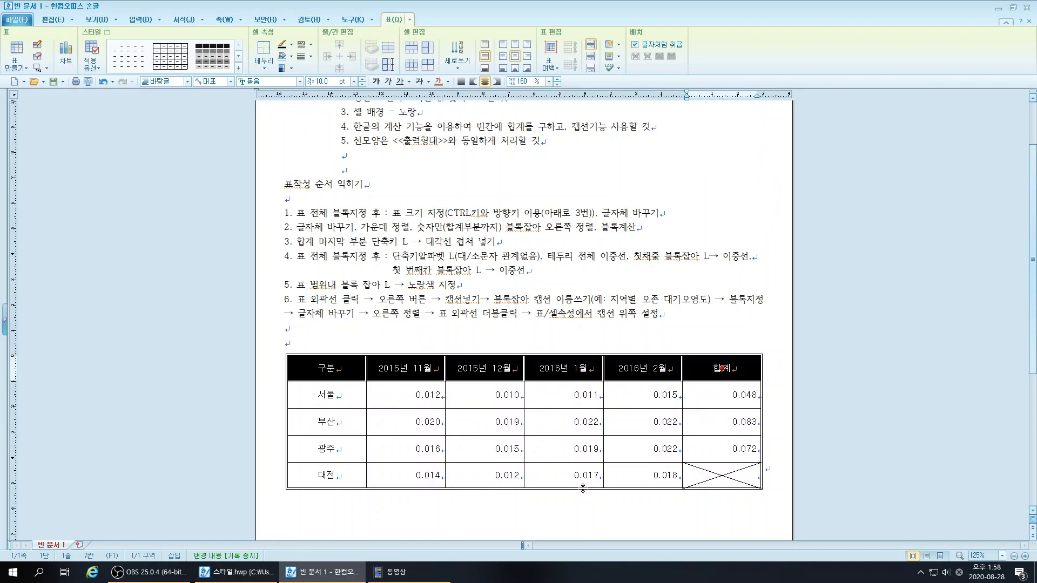
pyautogui.press('l')
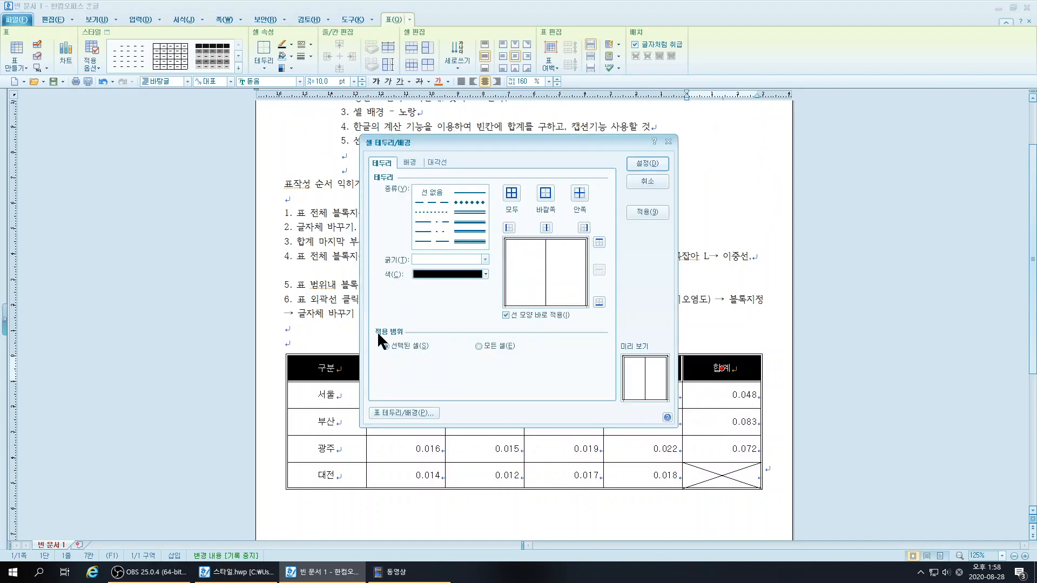
pyautogui.click(465, 211)
pyautogui.click(599, 303)
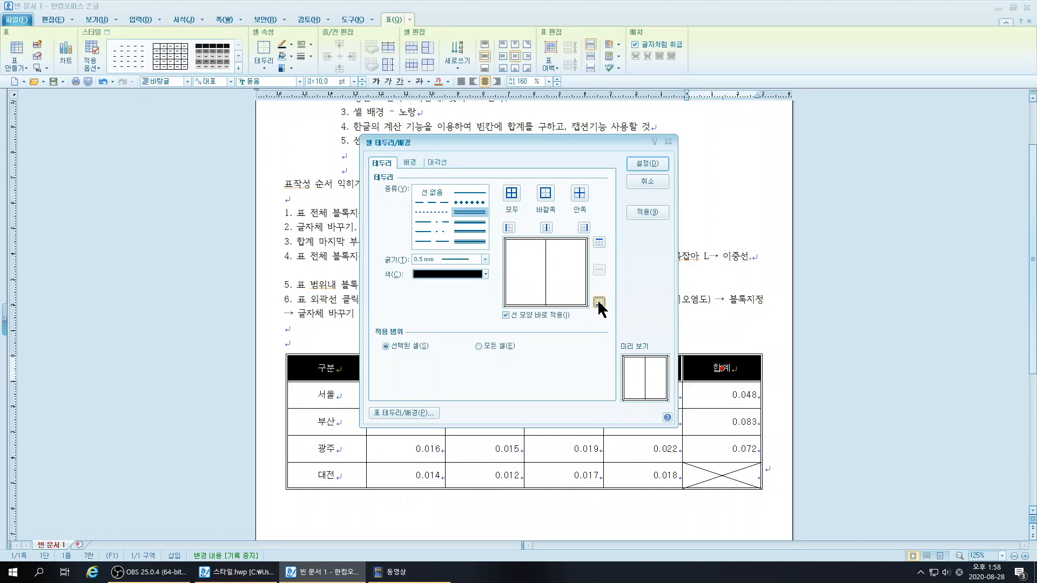
pyautogui.click(644, 163)
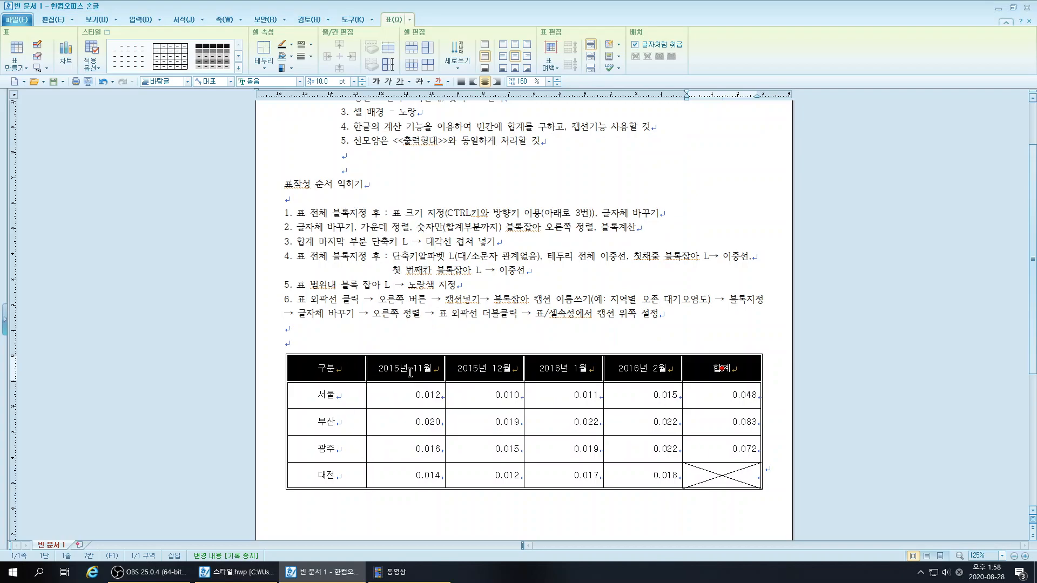
# - Apply a double line to the right border of the table's first column, from 구분 to 대전
pyautogui.moveTo(345, 371); pyautogui.dragTo(326, 475)
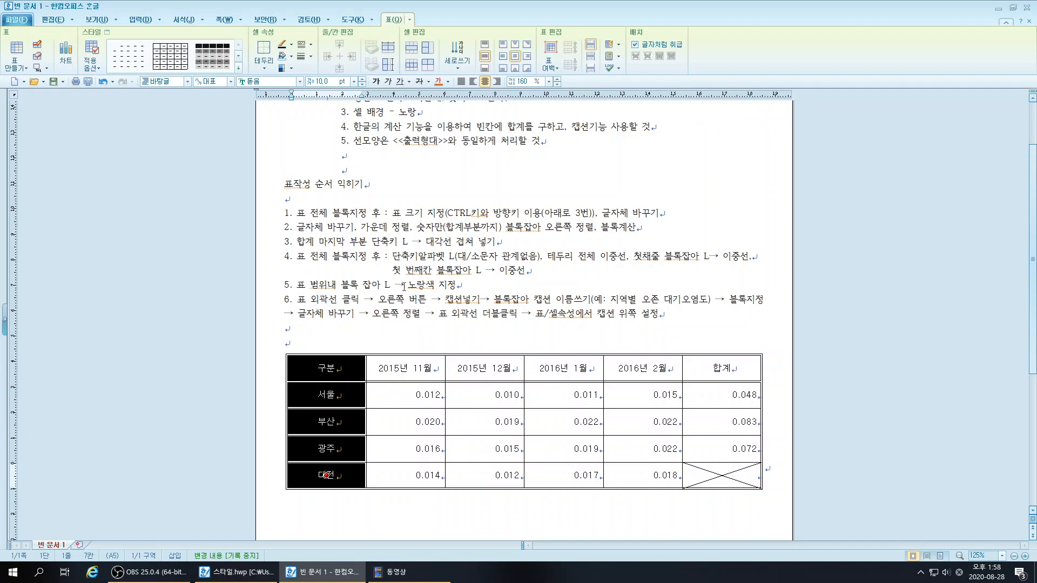
pyautogui.press('l')
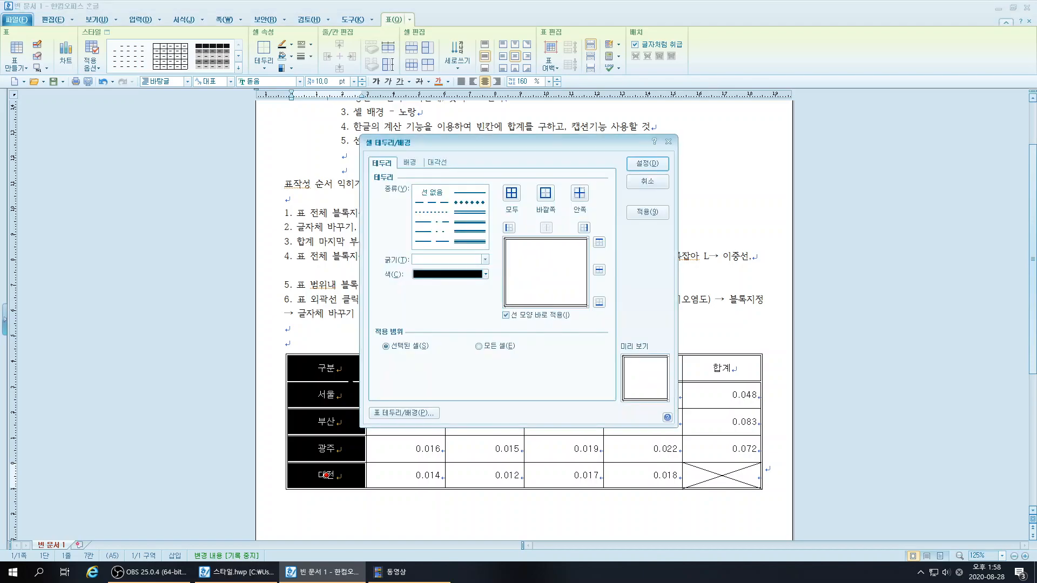
pyautogui.click(463, 222)
pyautogui.click(584, 225)
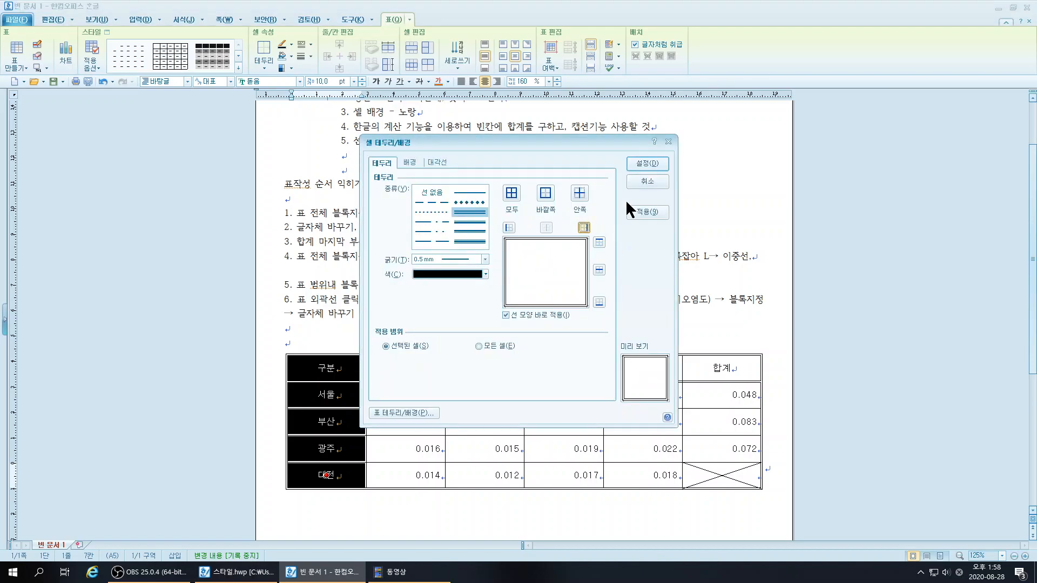
pyautogui.click(657, 162)
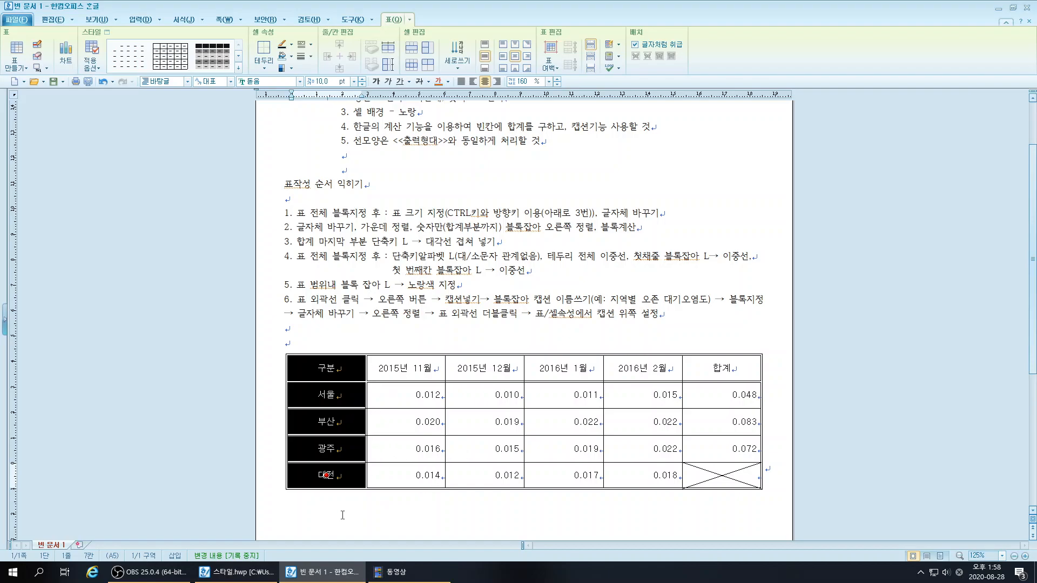
# - Check in the finished example 스타일.hwp which table cells are shaded, and return to the practice document 빈 문서 1
pyautogui.click(250, 574)
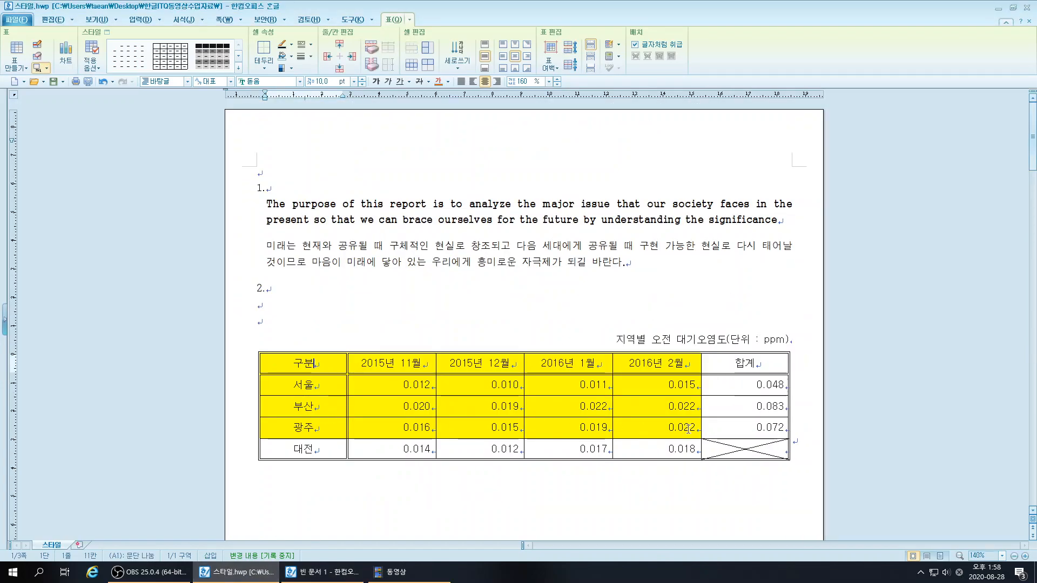
pyautogui.click(691, 428)
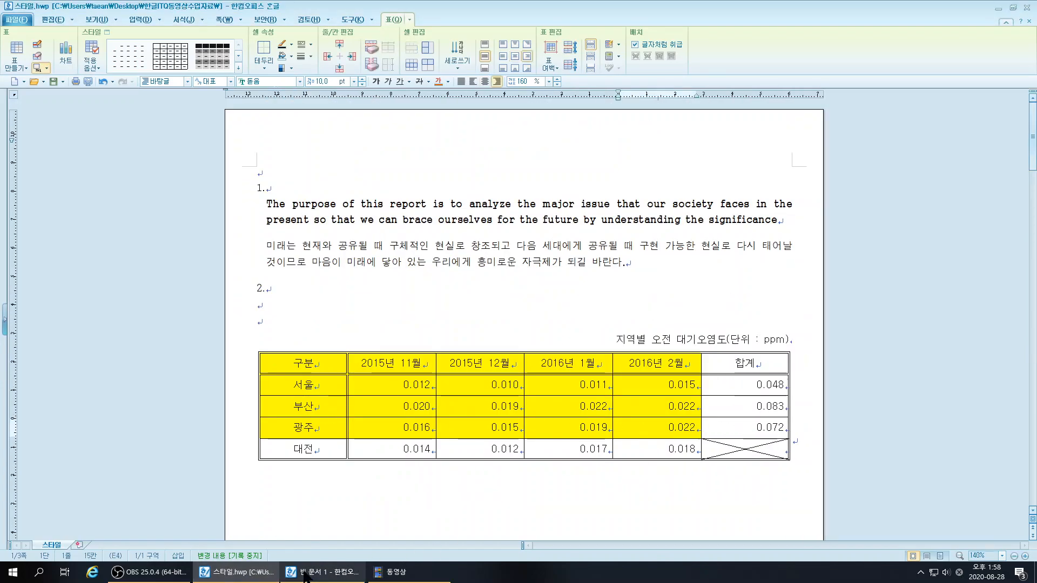
pyautogui.click(324, 573)
# - Select the cells from 구분 through the 광주 row's 2016년 2월 value and choose yellow as their background face color
pyautogui.moveTo(324, 369); pyautogui.dragTo(490, 371)
pyautogui.moveTo(405, 368); pyautogui.dragTo(643, 448)
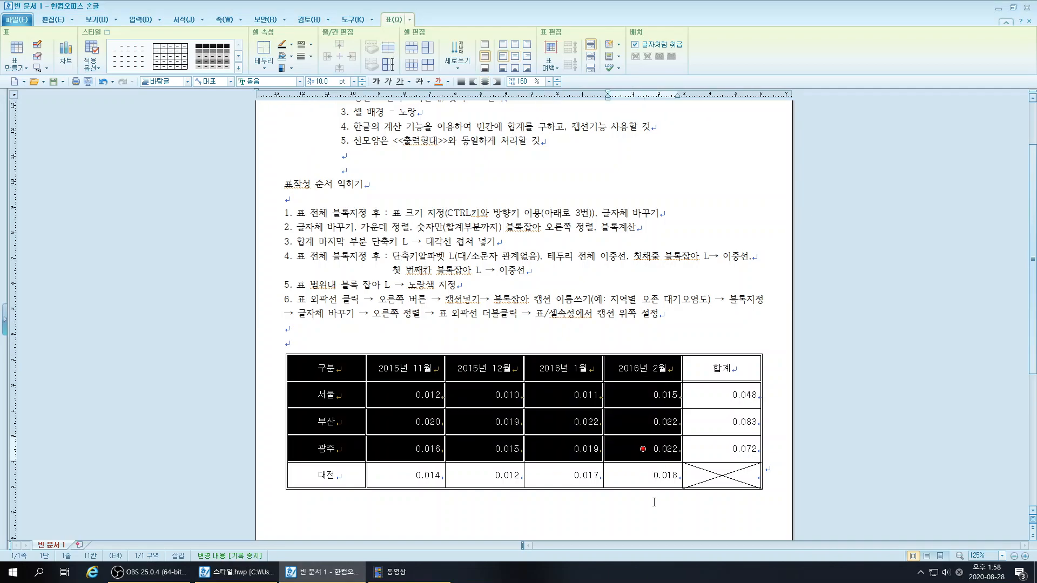
pyautogui.press('l')
pyautogui.click(413, 158)
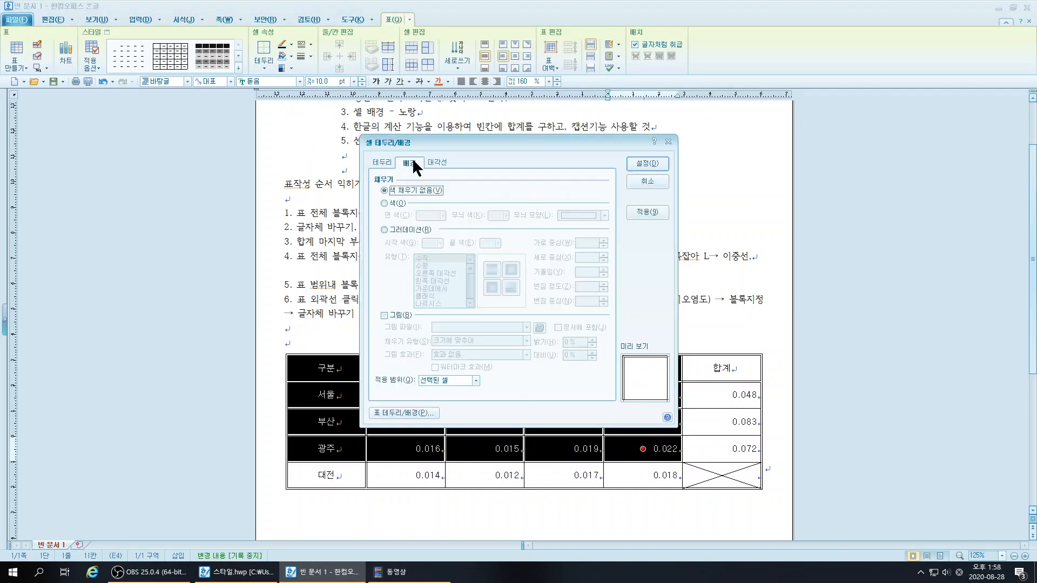
pyautogui.click(398, 204)
pyautogui.click(441, 216)
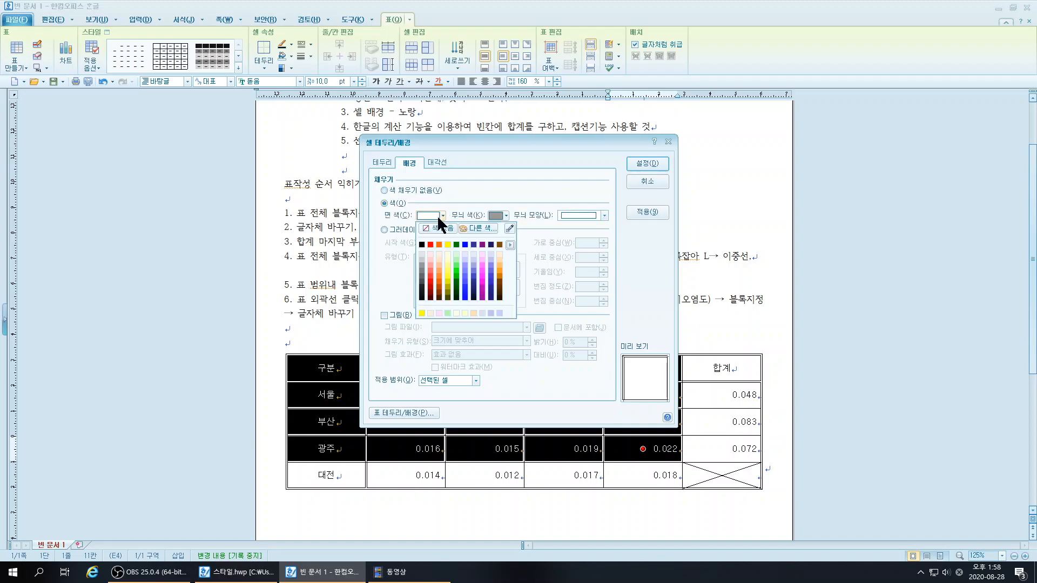
pyautogui.click(448, 244)
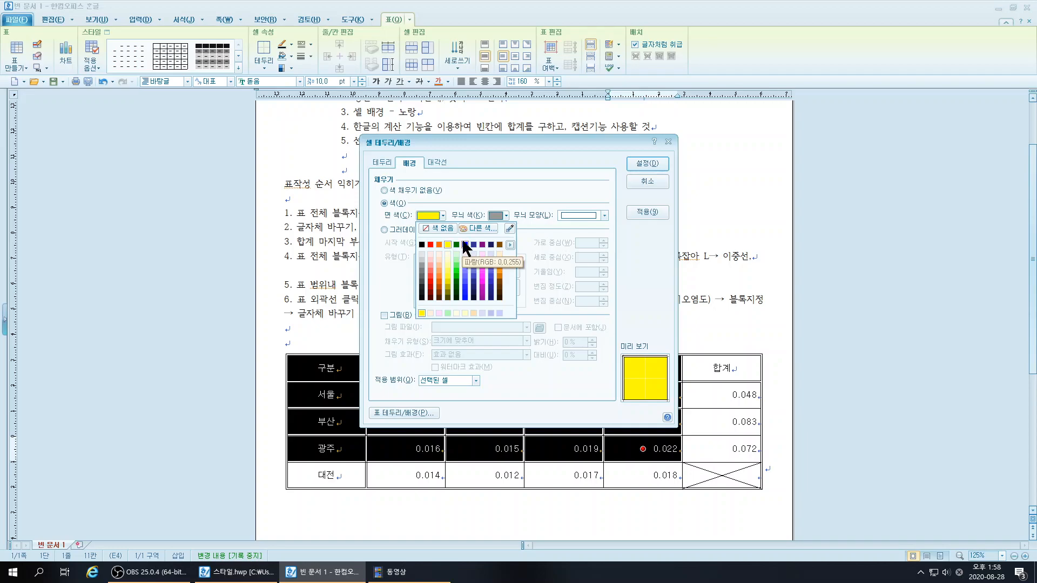
# - Browse the 기본 and 주황 color palettes for the cell background and restore the 오피스 palette
pyautogui.click(510, 245)
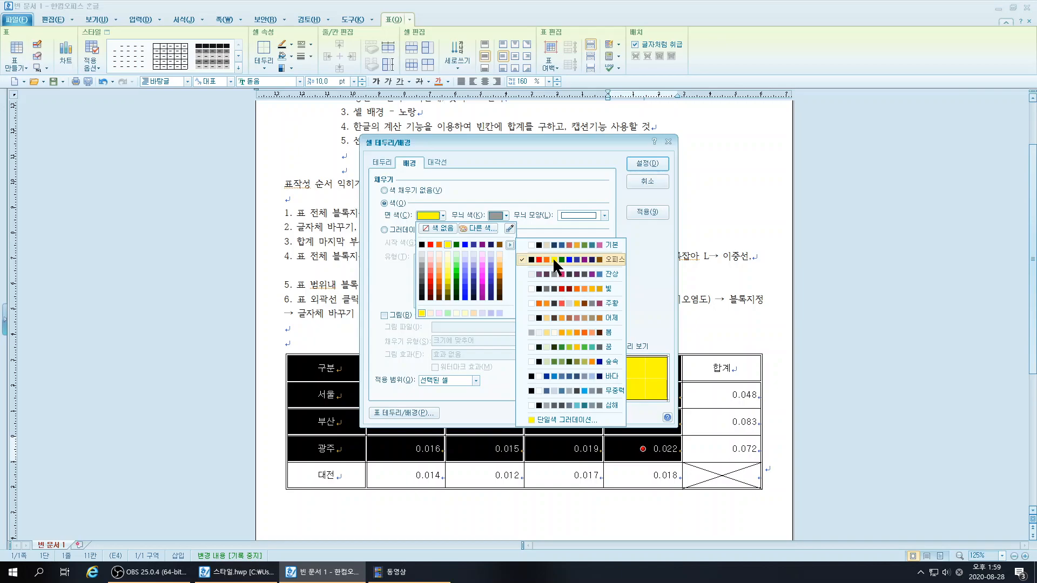
pyautogui.click(567, 247)
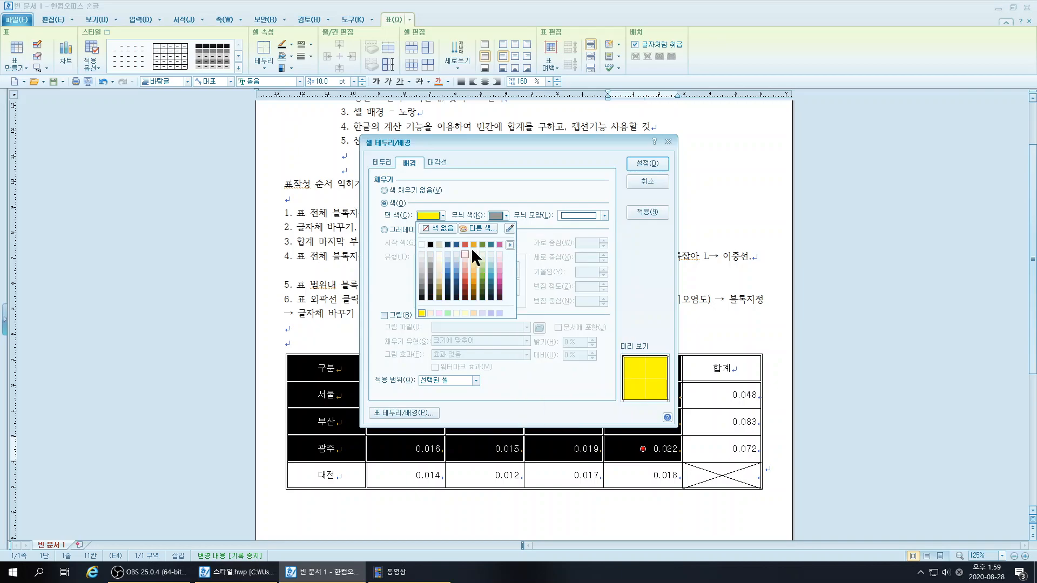
pyautogui.click(511, 245)
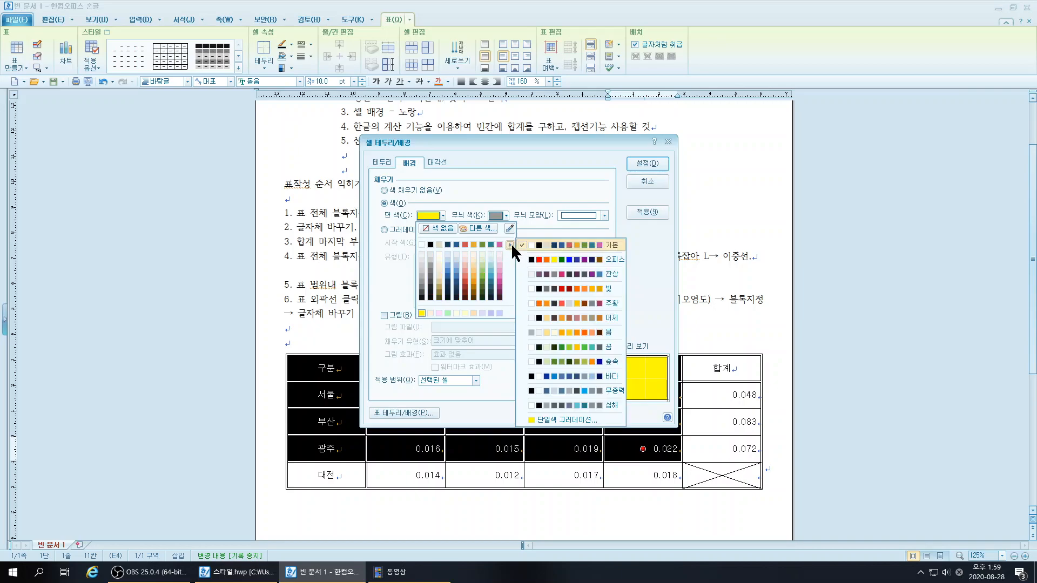
pyautogui.click(559, 304)
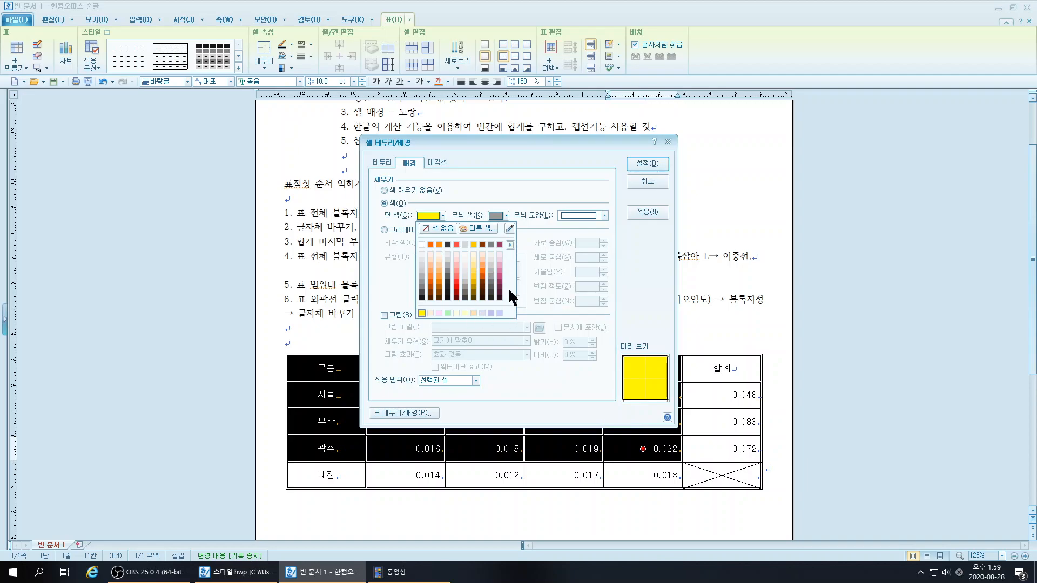
pyautogui.click(511, 246)
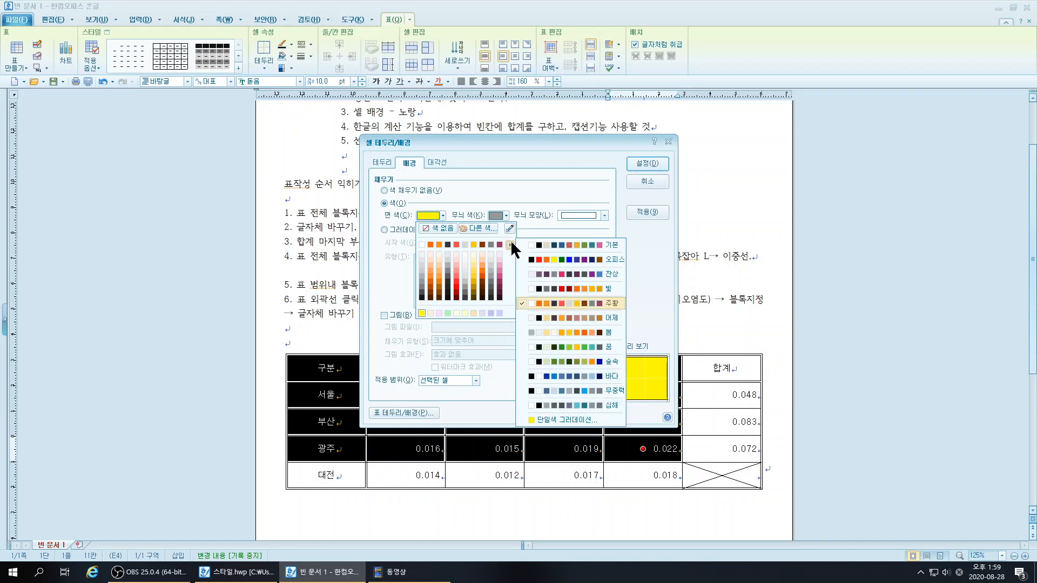
pyautogui.click(542, 261)
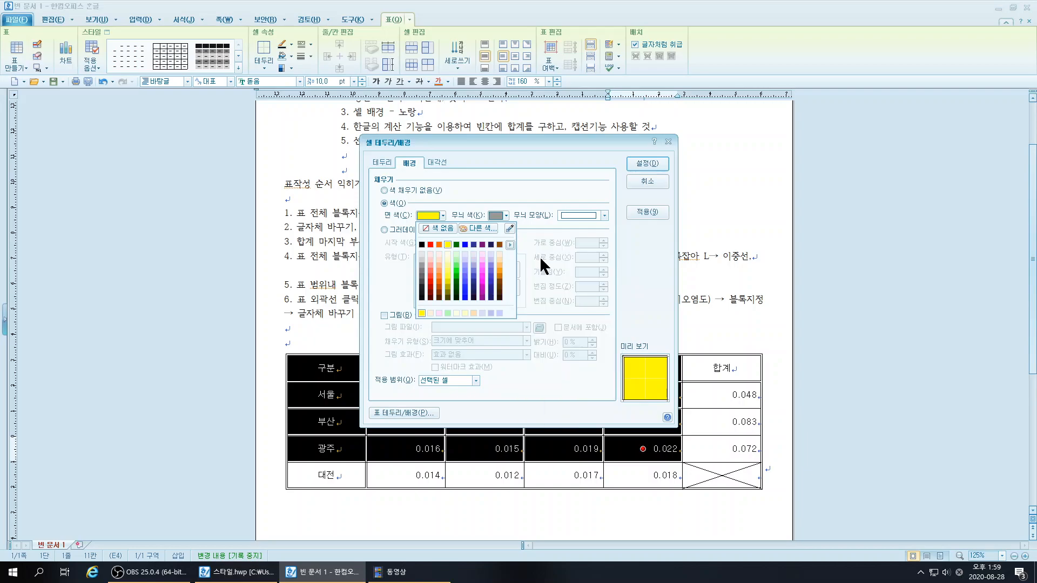
# - Apply the yellow of the 오피스 palette as the background of the selected cells
pyautogui.click(448, 250)
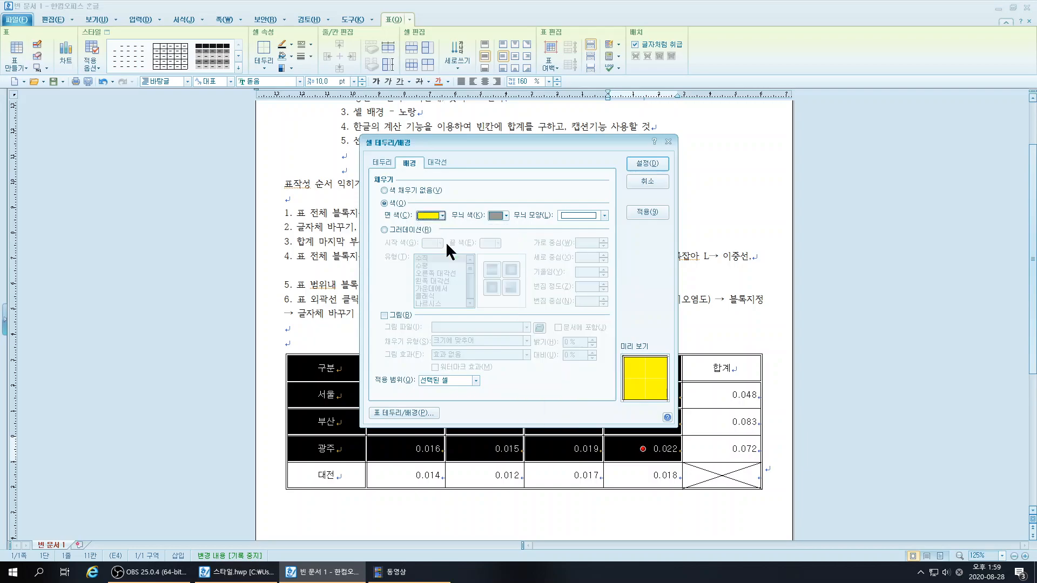
pyautogui.click(648, 164)
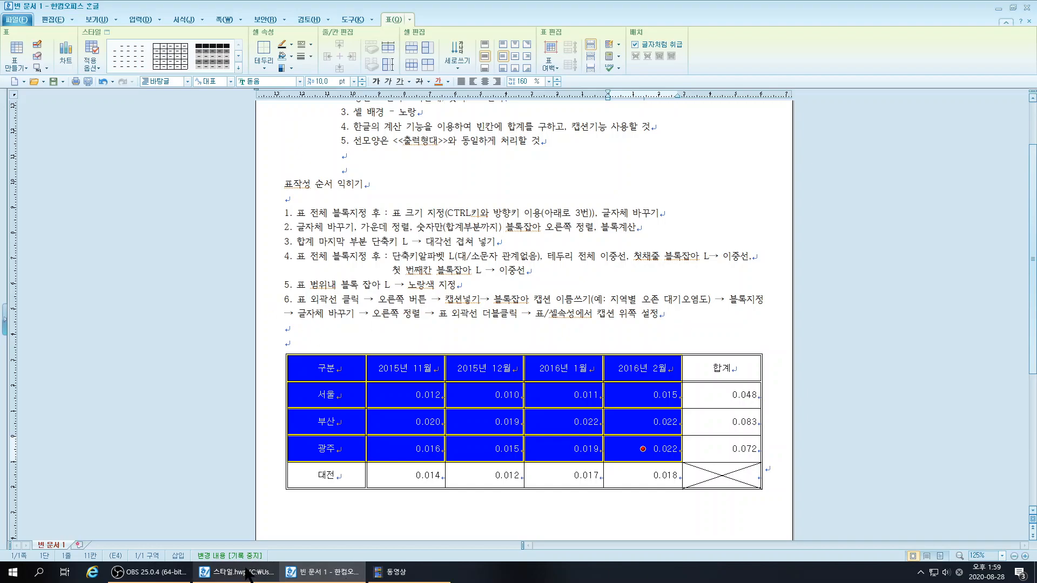
# - Check the caption in the example 스타일.hwp, and insert a caption on the table in the practice document
pyautogui.click(249, 572)
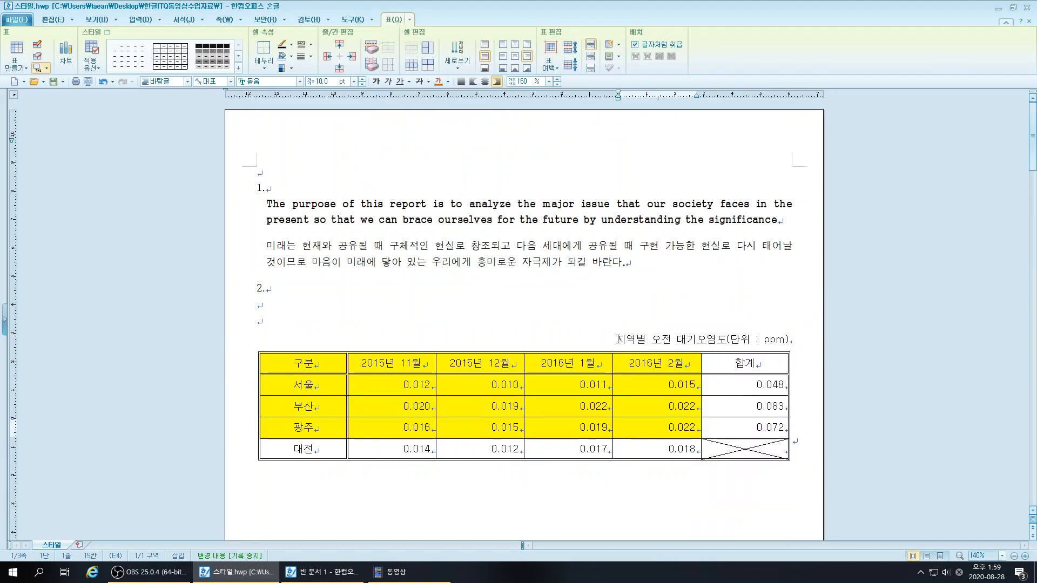
pyautogui.click(319, 573)
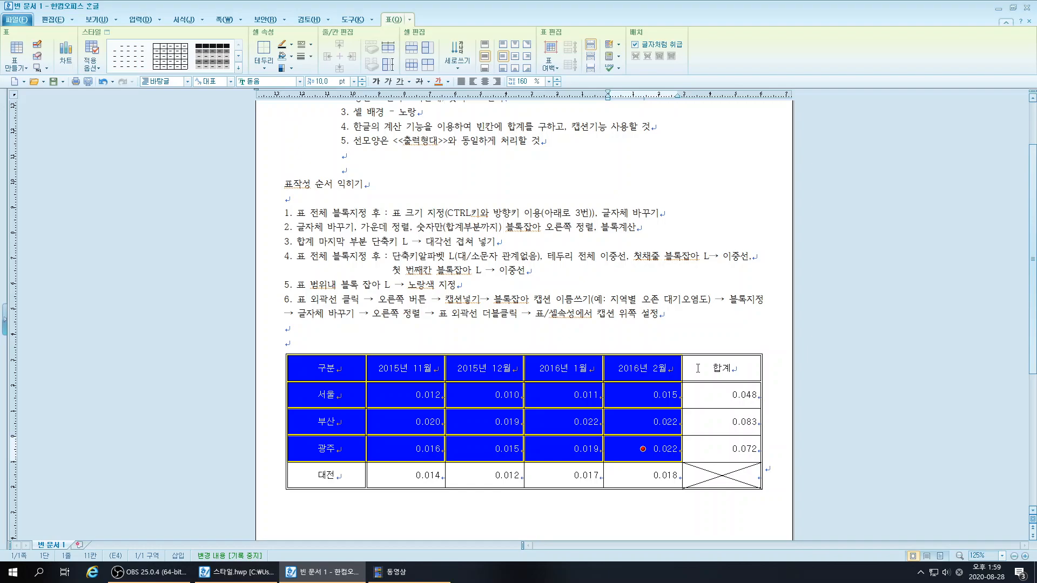
pyautogui.click(698, 368)
pyautogui.click(703, 318)
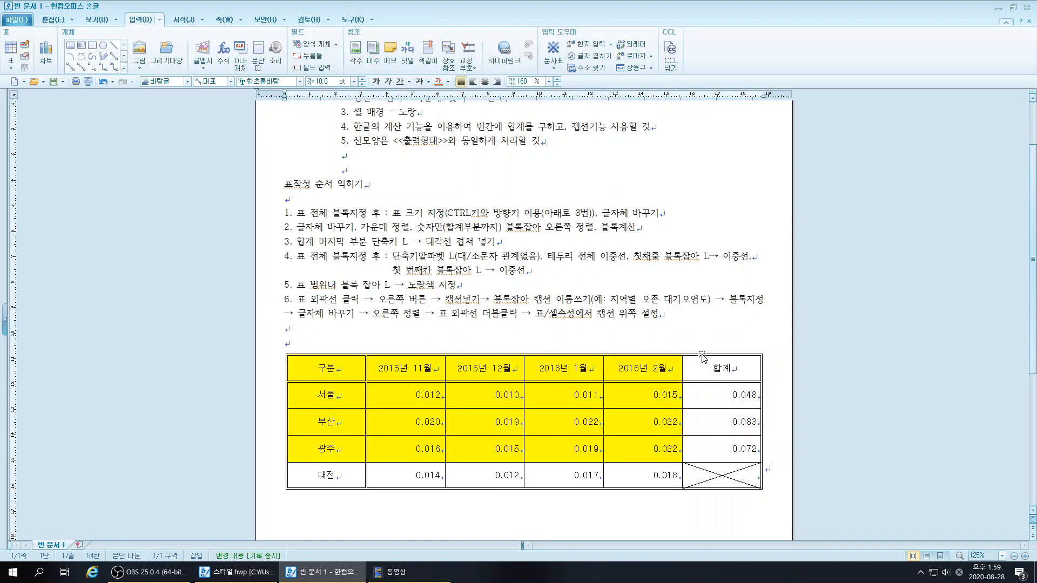
pyautogui.click(702, 356)
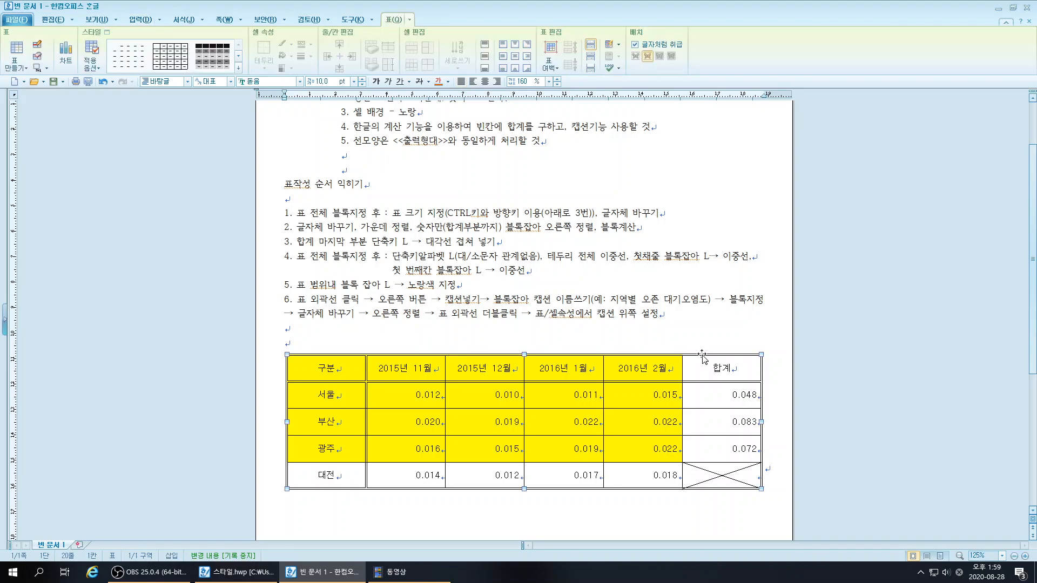
pyautogui.rightClick(703, 357)
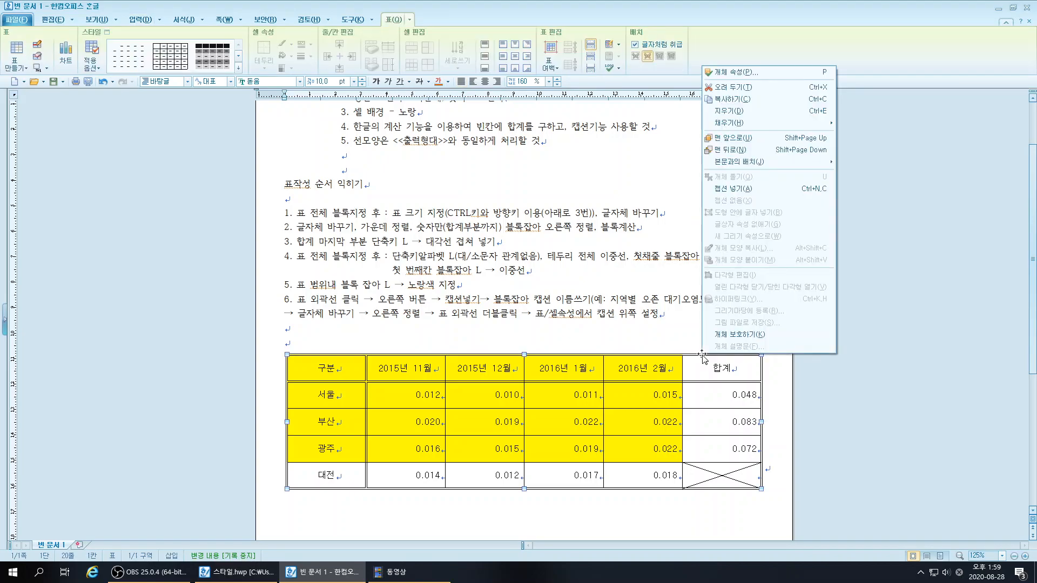
pyautogui.click(724, 187)
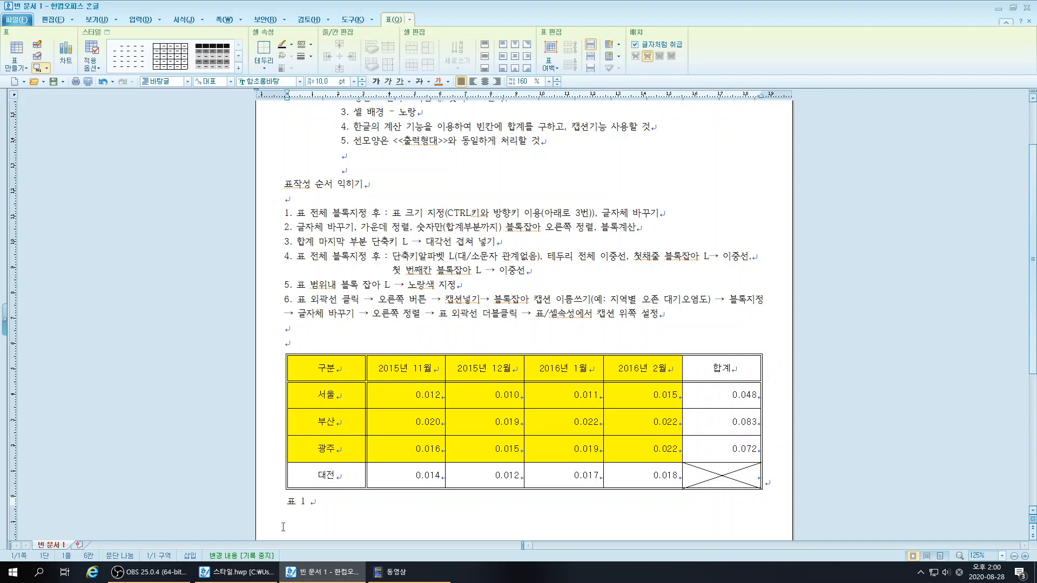
# - Delete the default caption text together with its automatic number, and undo the deletion
pyautogui.press('BackSpace')
pyautogui.press('BackSpace')
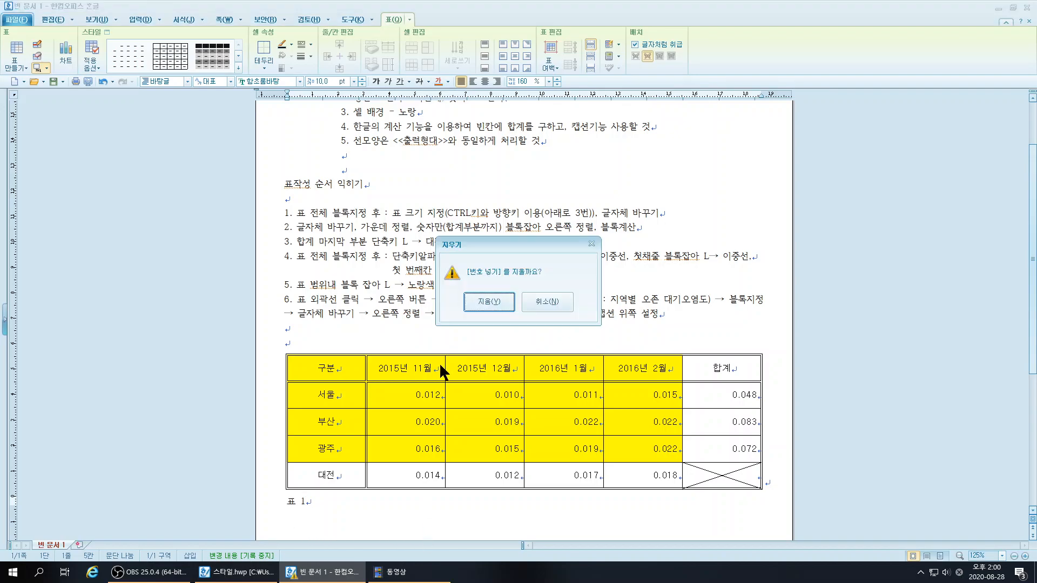
pyautogui.click(489, 296)
pyautogui.press('BackSpace')
pyautogui.press('BackSpace')
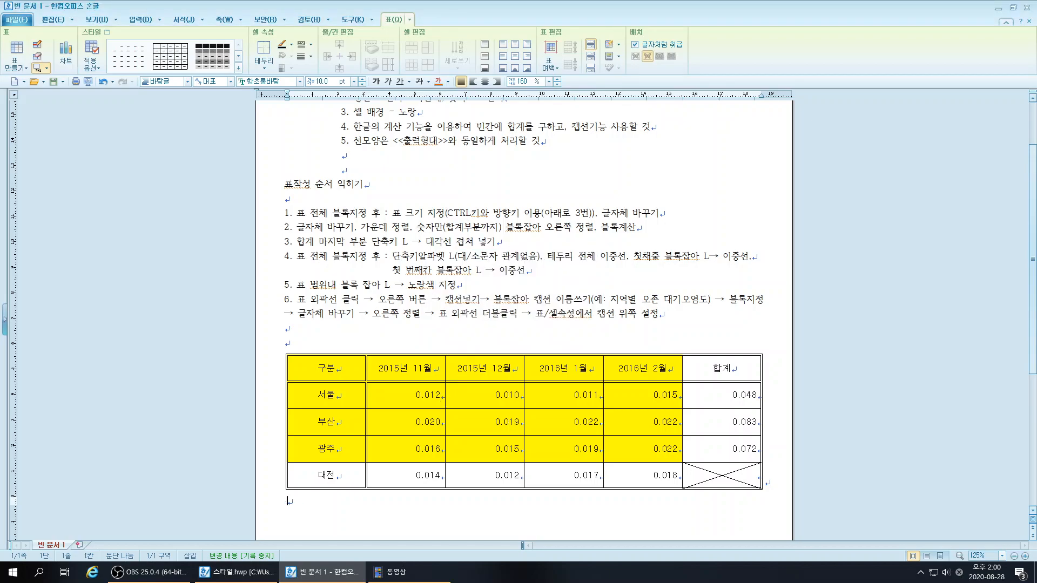
pyautogui.hotkey('ctrl', 'z')
pyautogui.hotkey('ctrl', 'z')
# - Replace the default caption text 표 1 with 지역별 오존 대기오염도(단위 : ppm)
pyautogui.moveTo(311, 501); pyautogui.dragTo(286, 500)
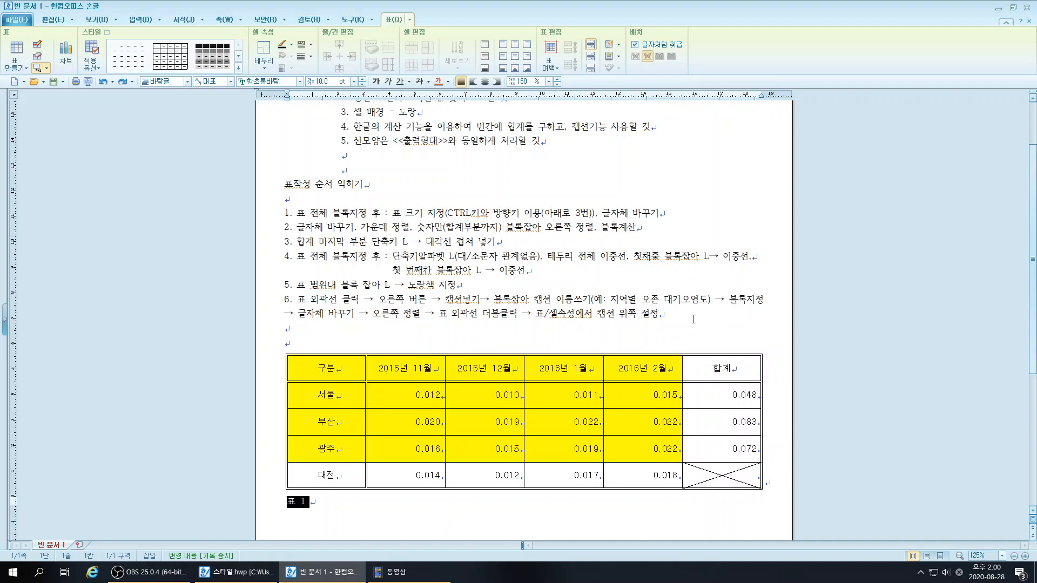
pyautogui.write('지역별 오존 대기오염도')
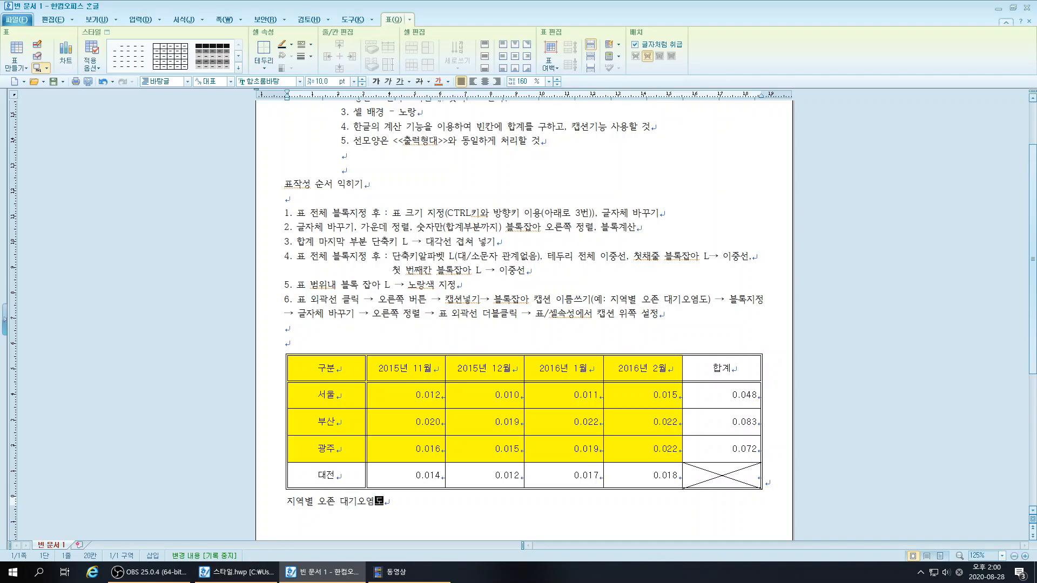
pyautogui.write('(')
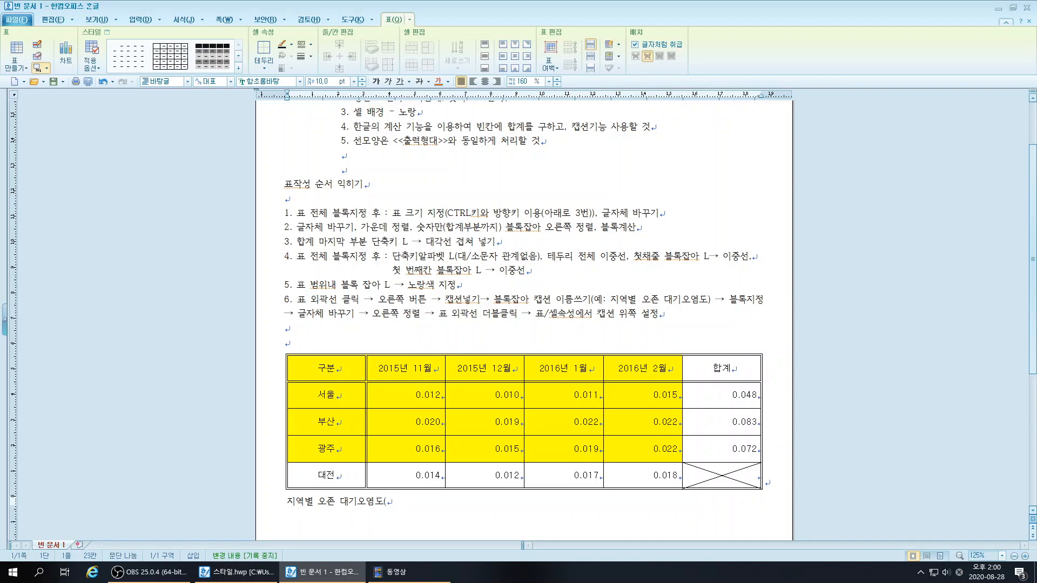
pyautogui.write('단위 : ppm)')
# - Set the font of the whole table caption to 돋움 and align the caption to the right
pyautogui.scroll(1, 451, 256)
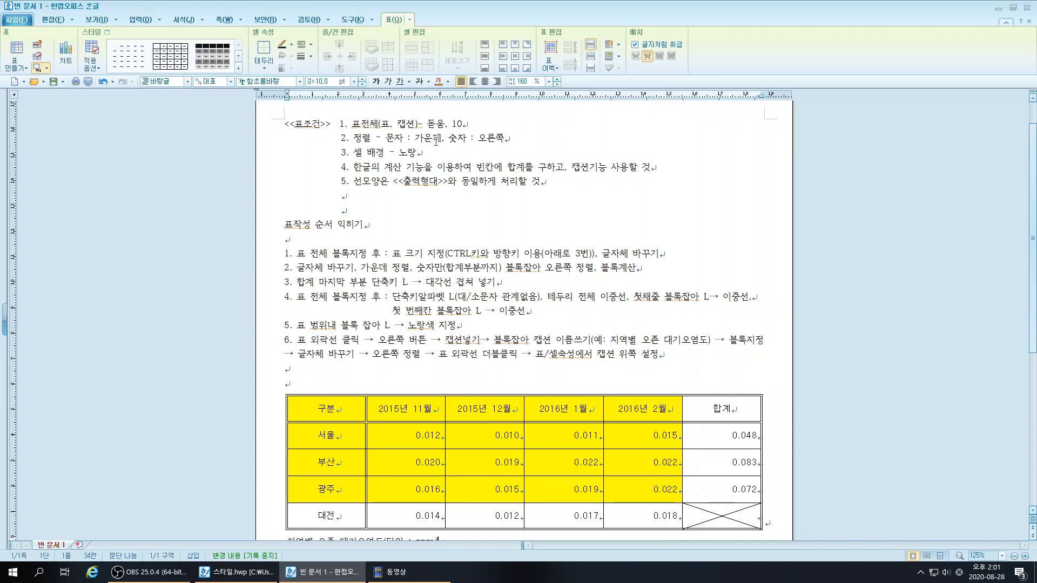
pyautogui.scroll(-2, 497, 207)
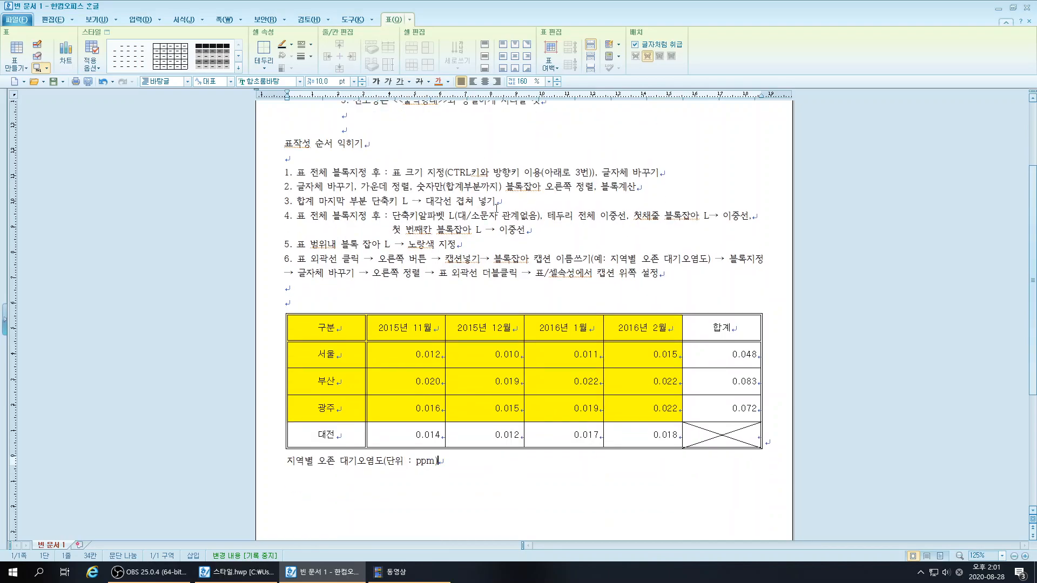
pyautogui.moveTo(439, 464); pyautogui.dragTo(282, 465)
pyautogui.click(276, 84)
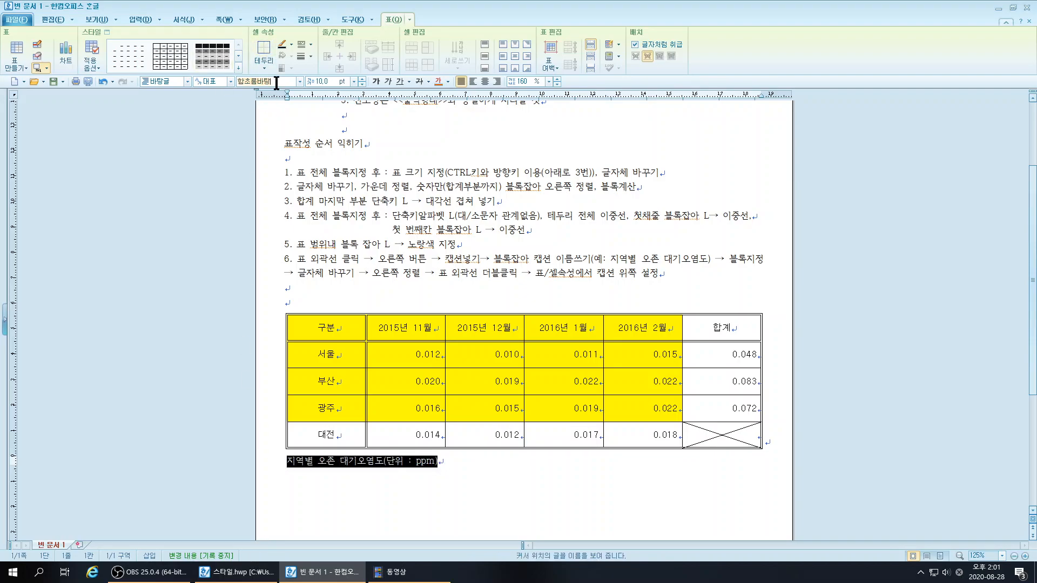
pyautogui.write('e')
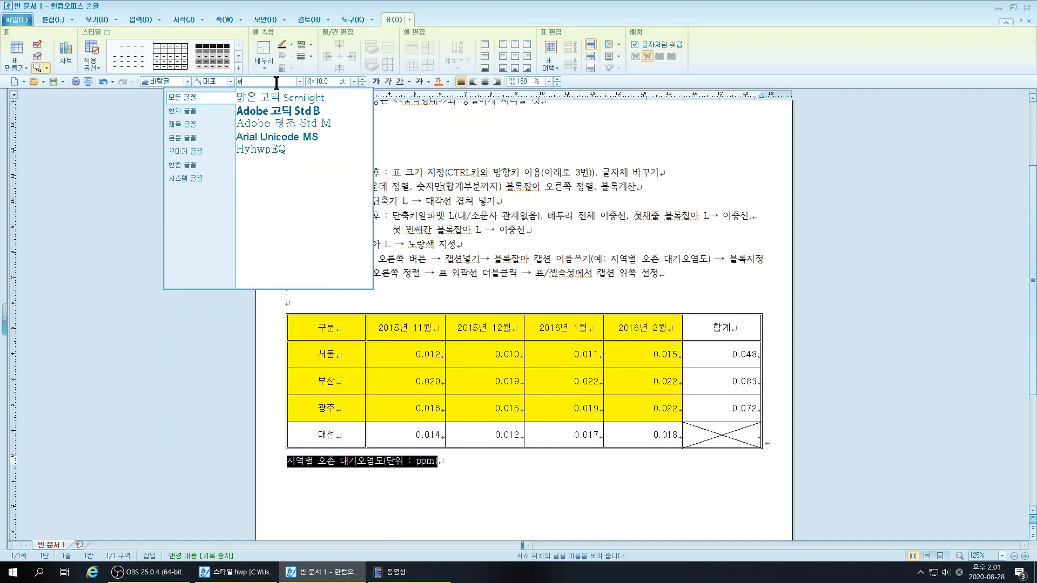
pyautogui.press('BackSpace')
pyautogui.write('돋움')
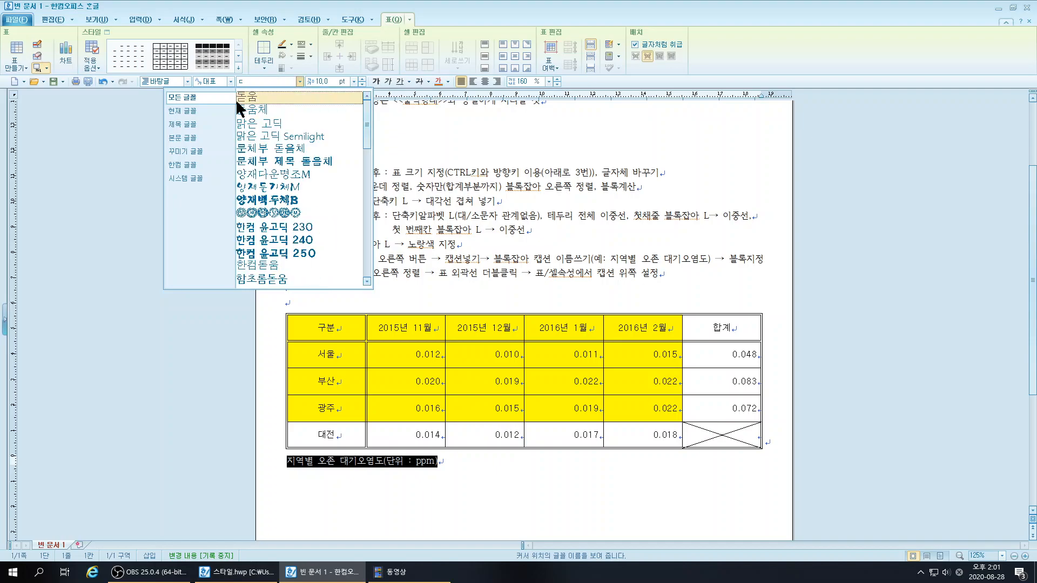
pyautogui.press('Return')
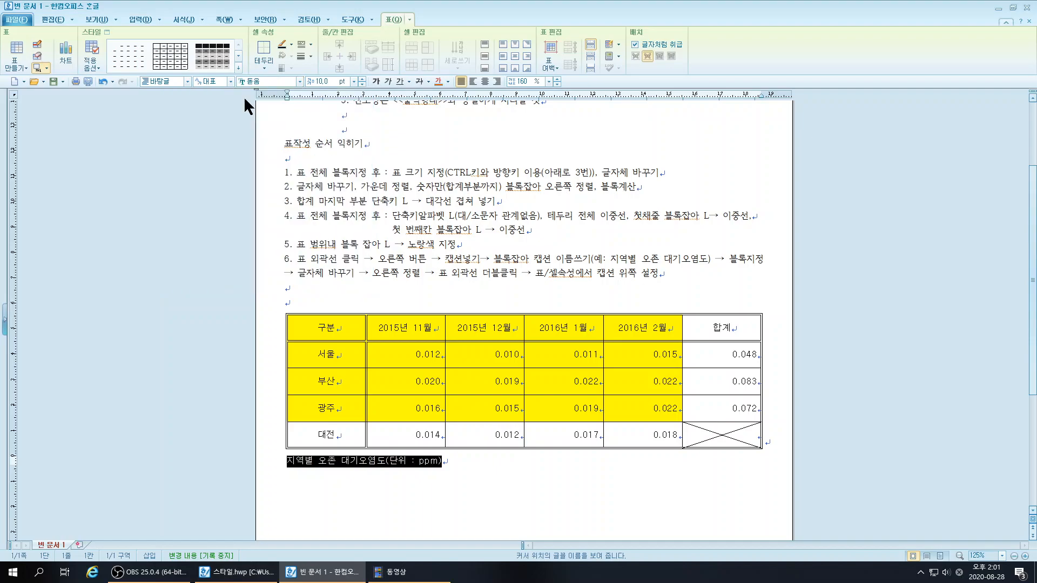
pyautogui.click(497, 81)
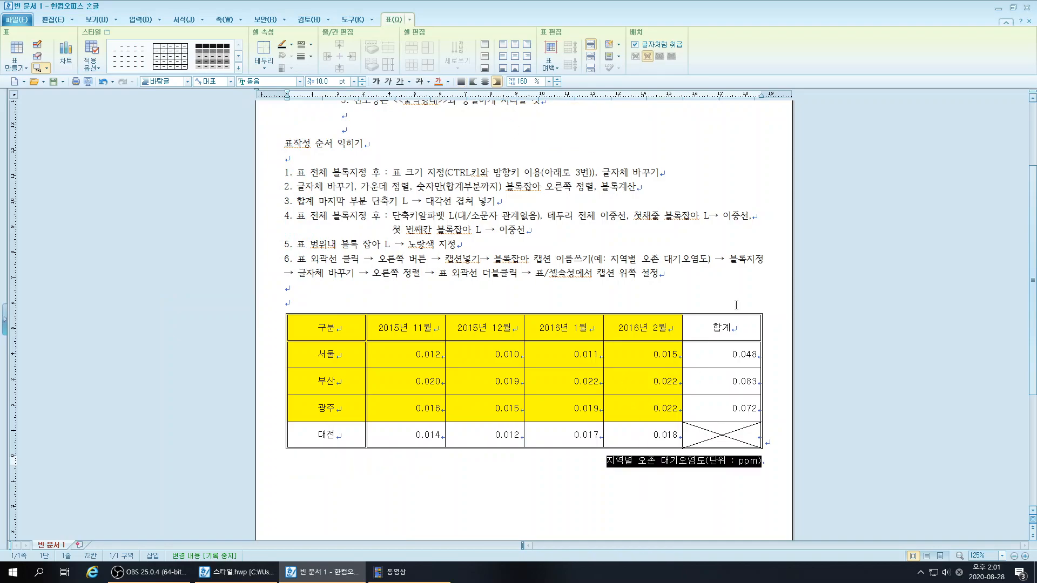
# - Change the caption position in the table properties so that it sits above the table
pyautogui.doubleClick(464, 449)
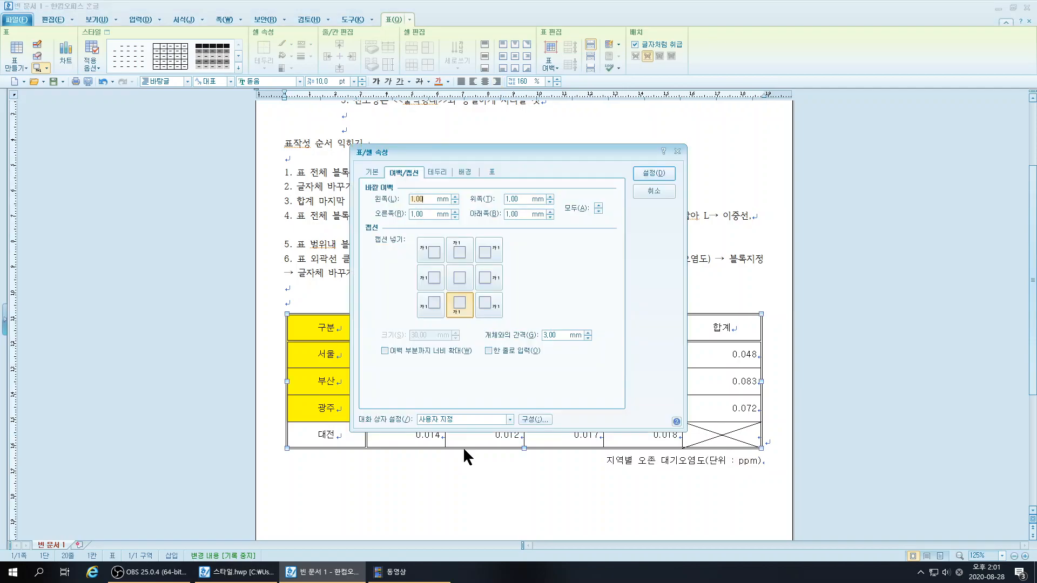
pyautogui.click(464, 249)
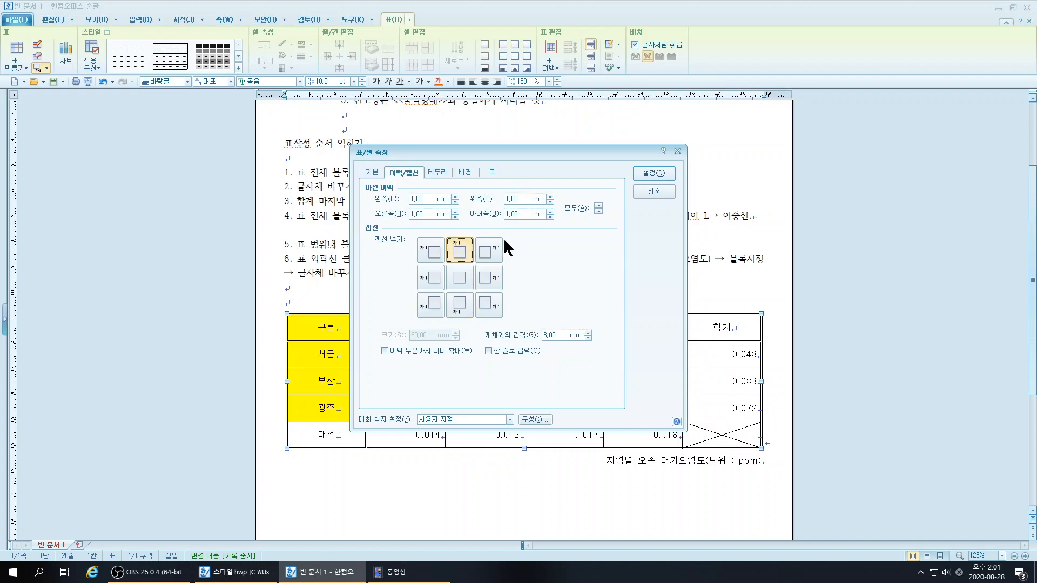
pyautogui.click(652, 172)
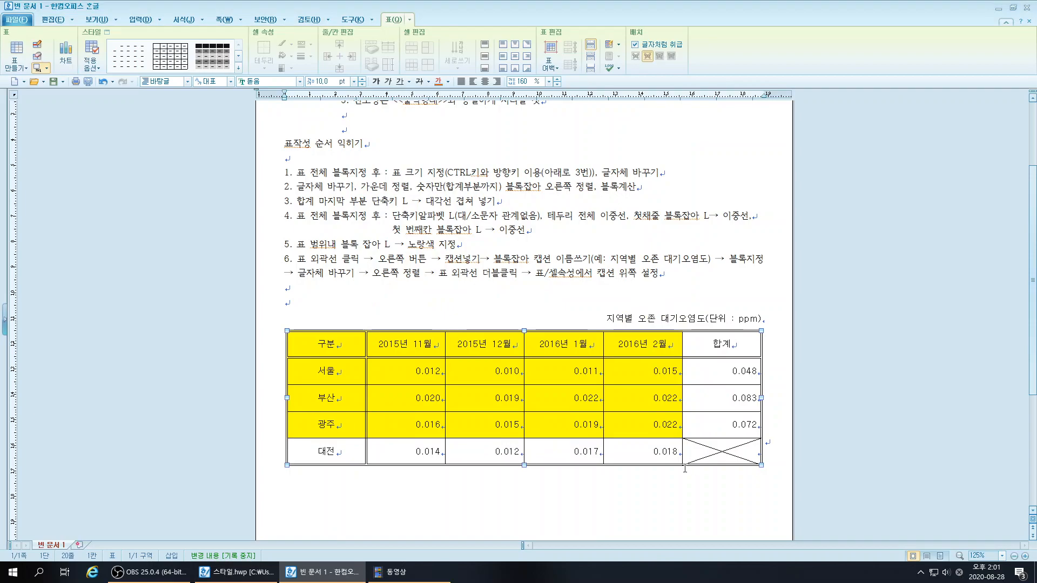
# - Review the caption placement setting in the air pollution table's properties and close them without changing anything
pyautogui.click(553, 503)
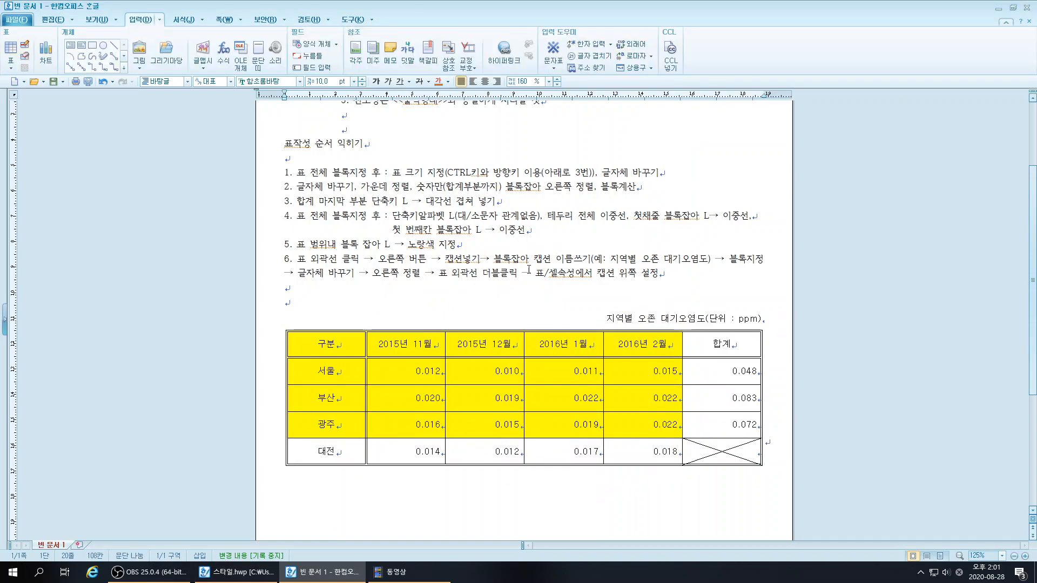
pyautogui.doubleClick(474, 334)
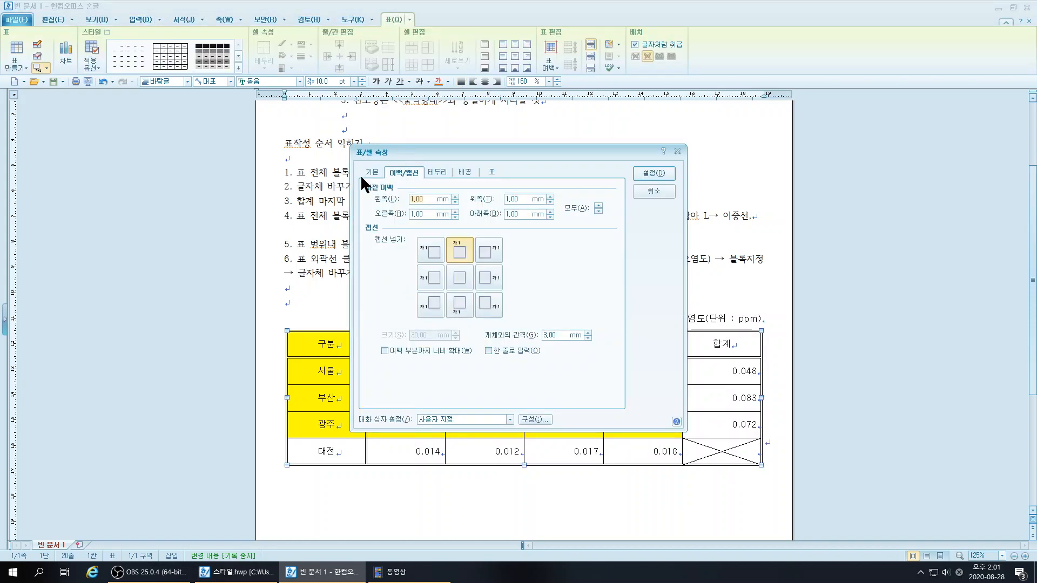
pyautogui.click(655, 192)
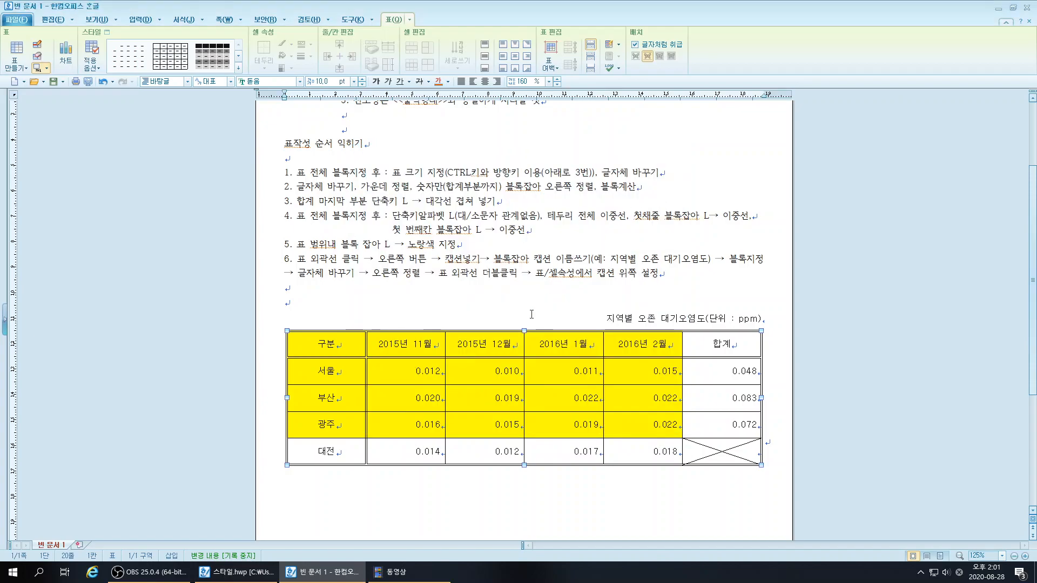
pyautogui.click(475, 309)
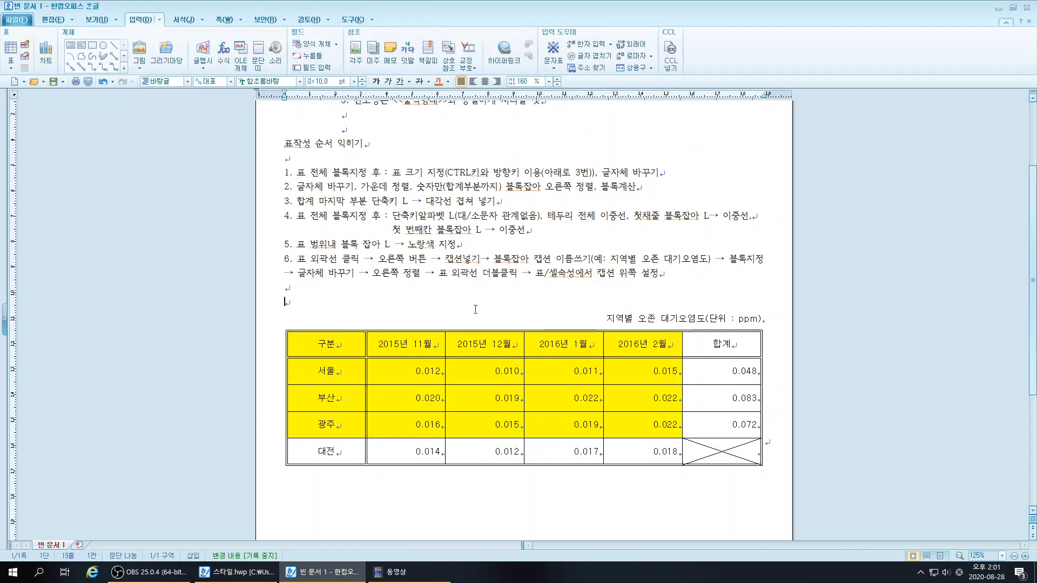
pyautogui.click(634, 319)
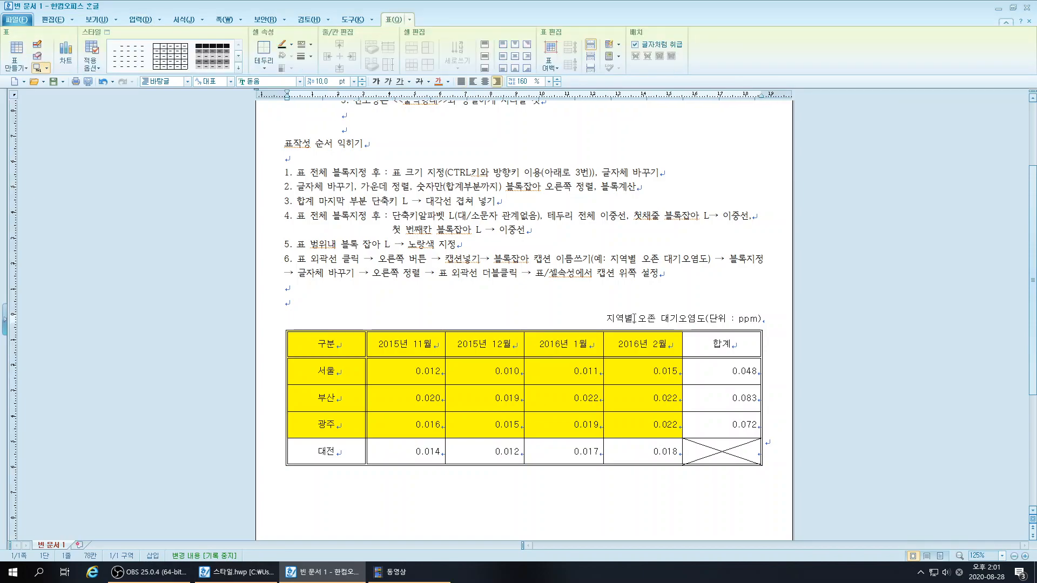
pyautogui.moveTo(616, 319); pyautogui.dragTo(718, 321)
pyautogui.click(695, 320)
pyautogui.click(679, 273)
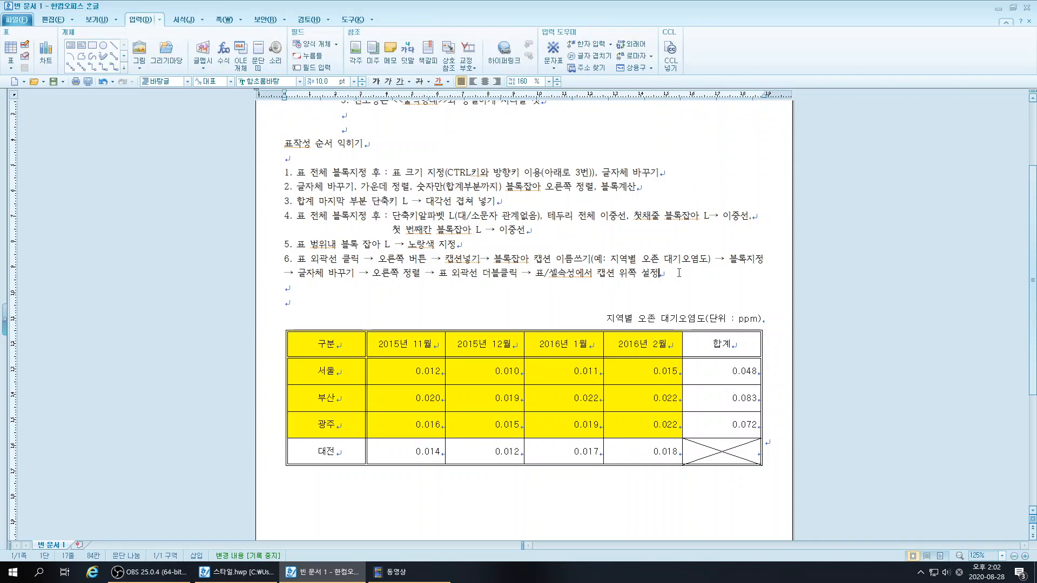